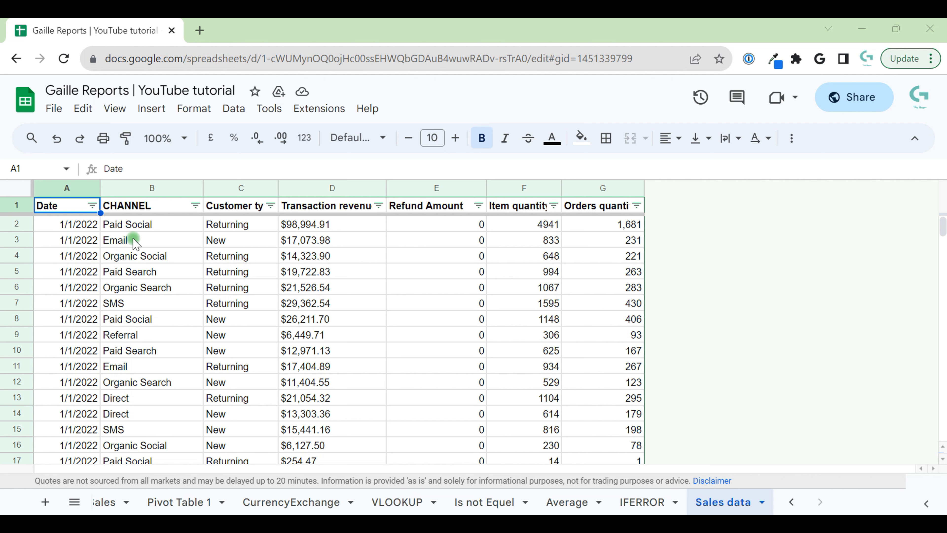
Step: Rename the Date header in cell A1 as "Month"
click(71, 241)
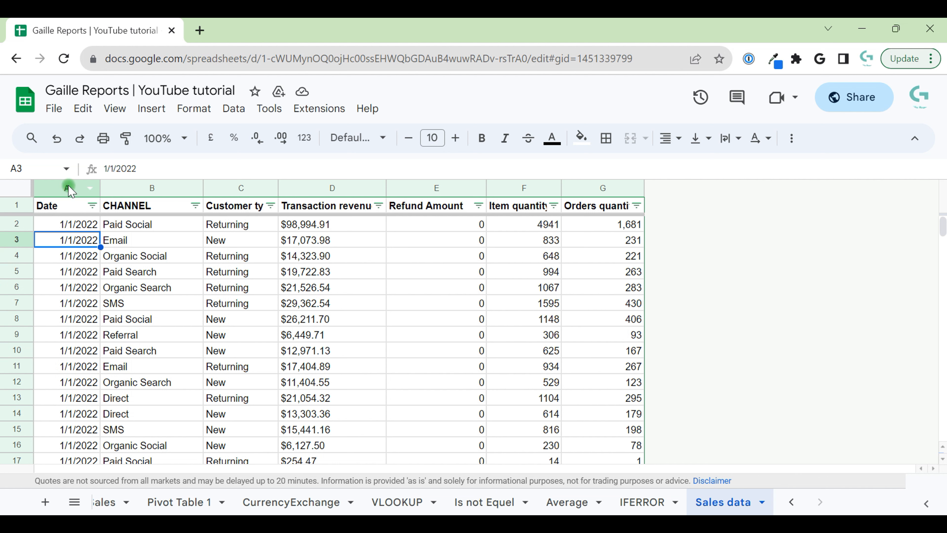
click(57, 204)
double_click(58, 205)
key(BackSpace)
key(BackSpace)
key(BackSpace)
key(BackSpace)
text(Maon)
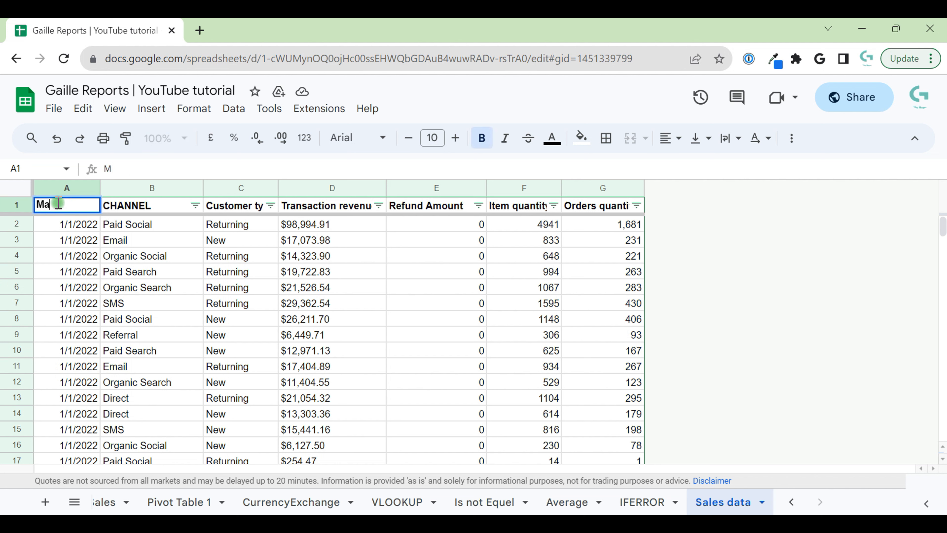
key(BackSpace)
key(BackSpace)
key(BackSpace)
text(onth)
key(Return)
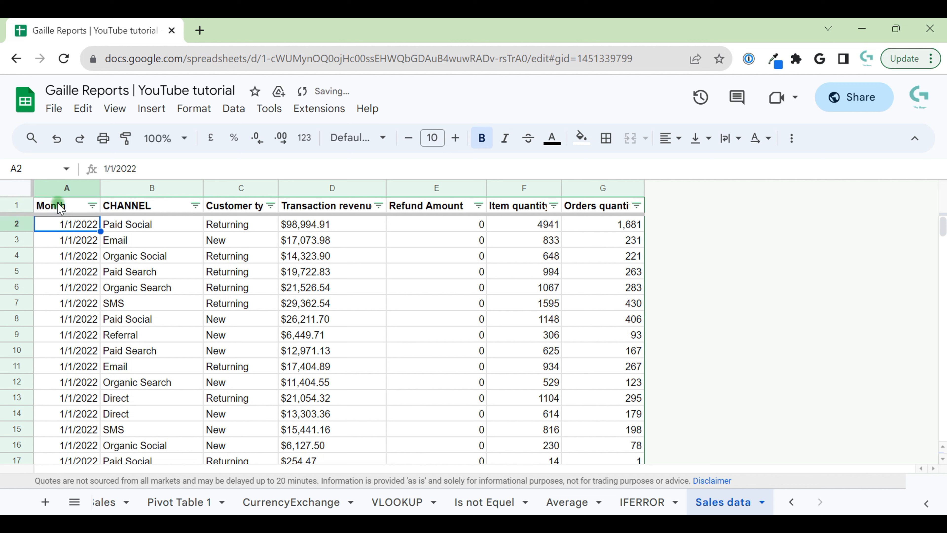
Step: Change the header in cell B1 to "Channel" with only its first letter capitalised
double_click(153, 205)
key(BackSpace)
key(BackSpace)
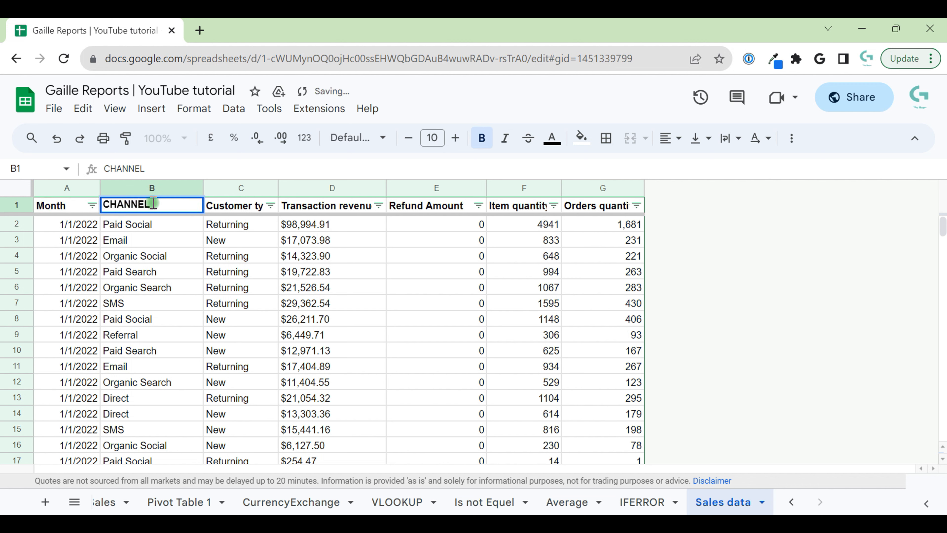
key(BackSpace)
key(BackSpace)
key(BackSpace)
key(BackSpace)
text(hannel)
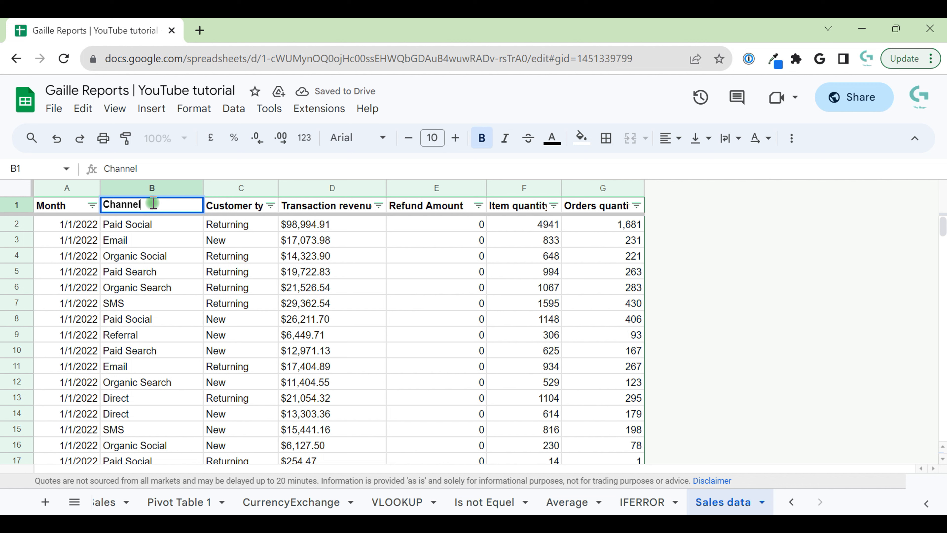
key(Return)
click(233, 206)
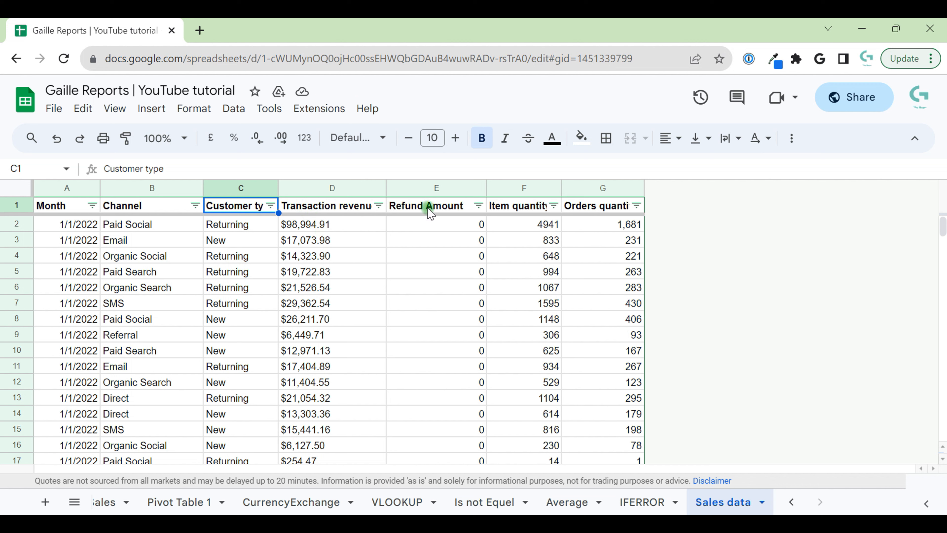
click(522, 211)
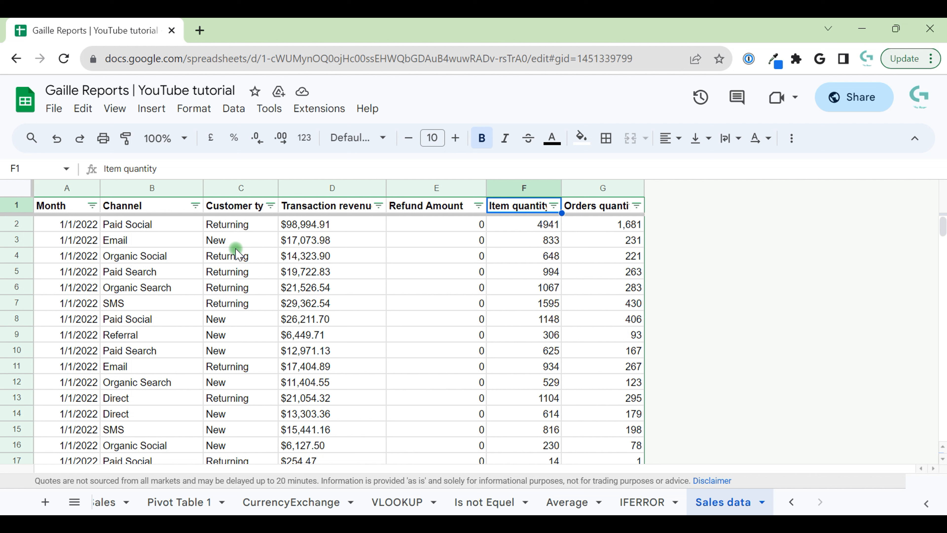
click(53, 203)
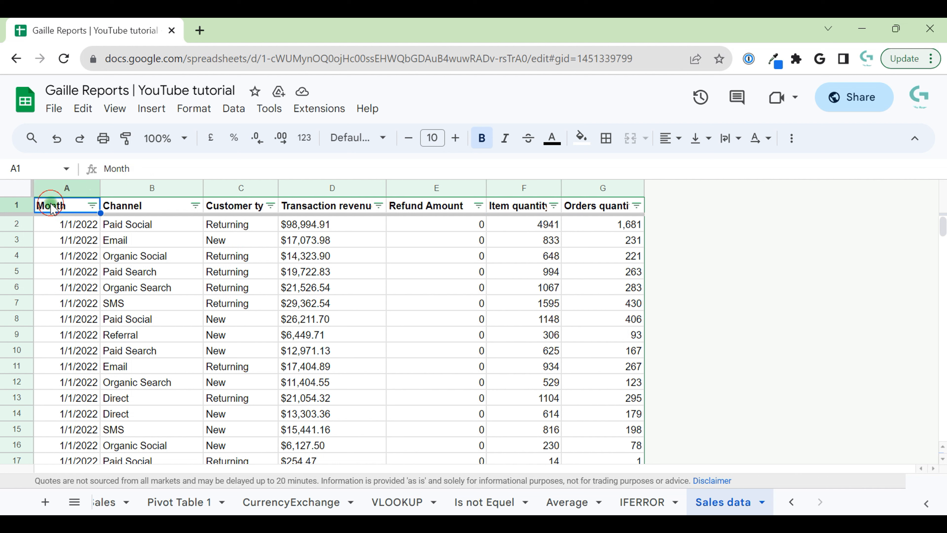
drag(66, 187, 633, 196)
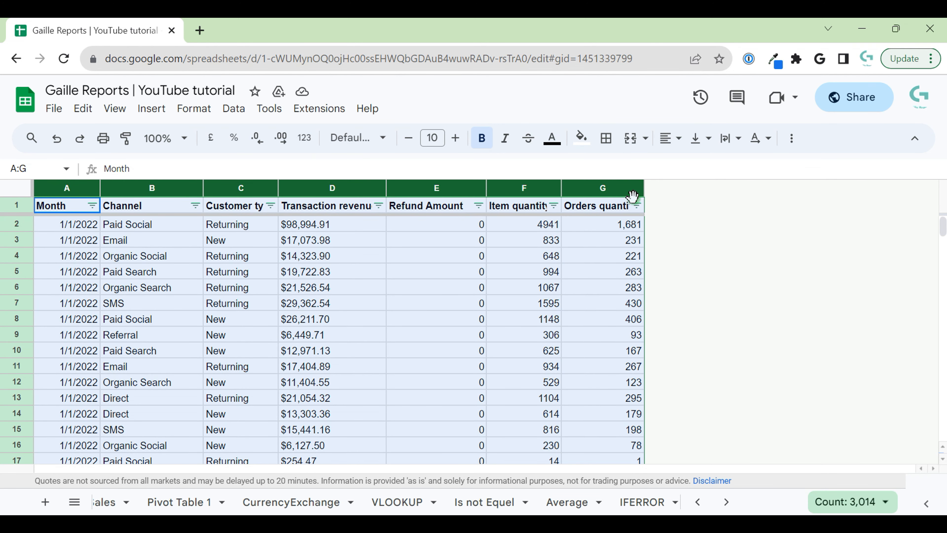
click(156, 112)
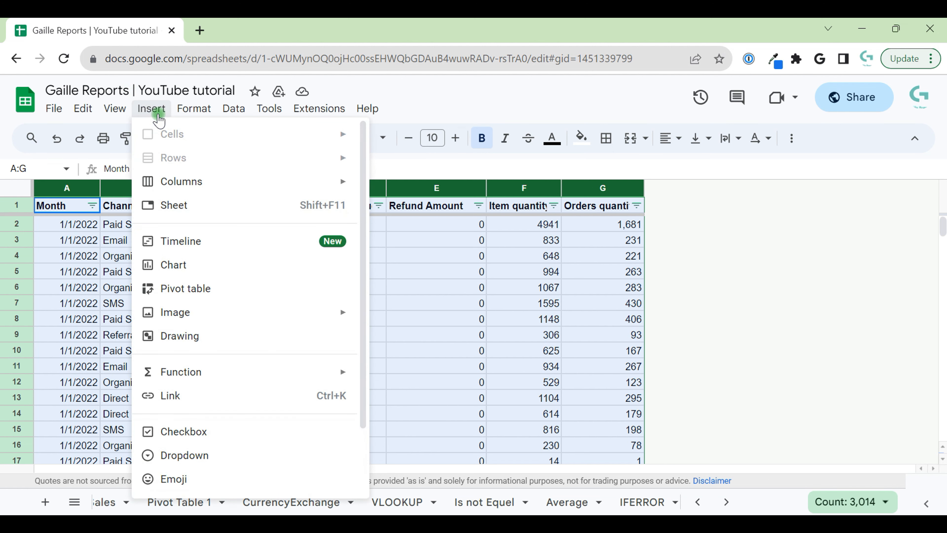
click(239, 289)
click(66, 220)
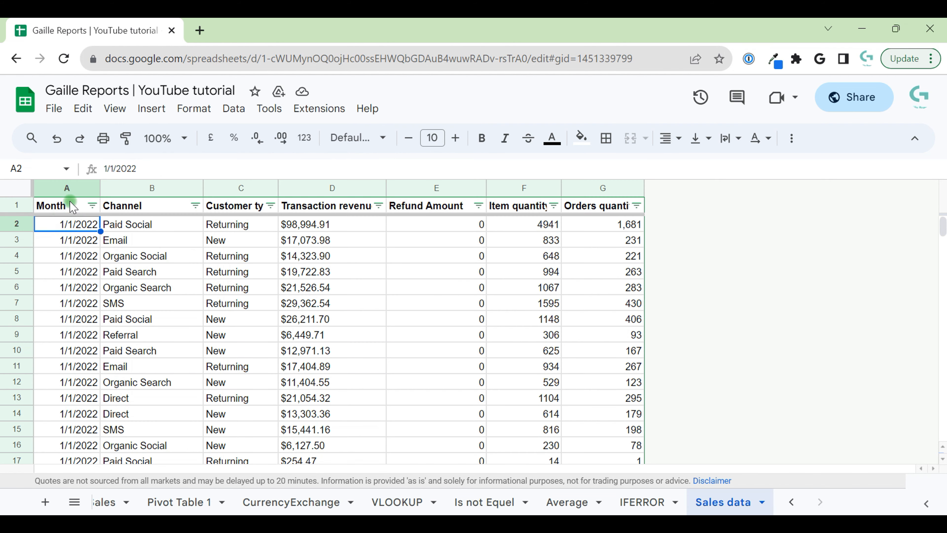
drag(66, 205, 609, 212)
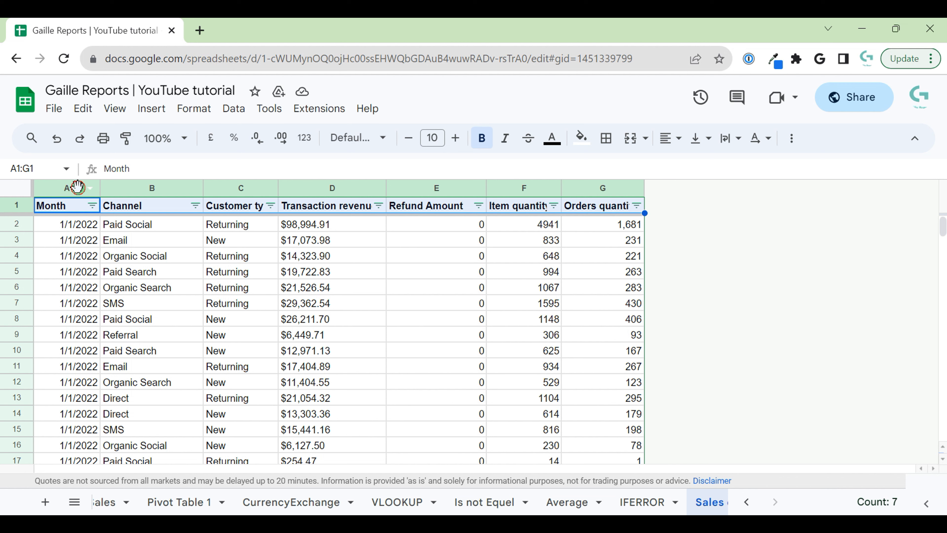
Step: Select columns A to G of the Sales data sheet and start inserting a pivot table from them
drag(80, 188, 670, 223)
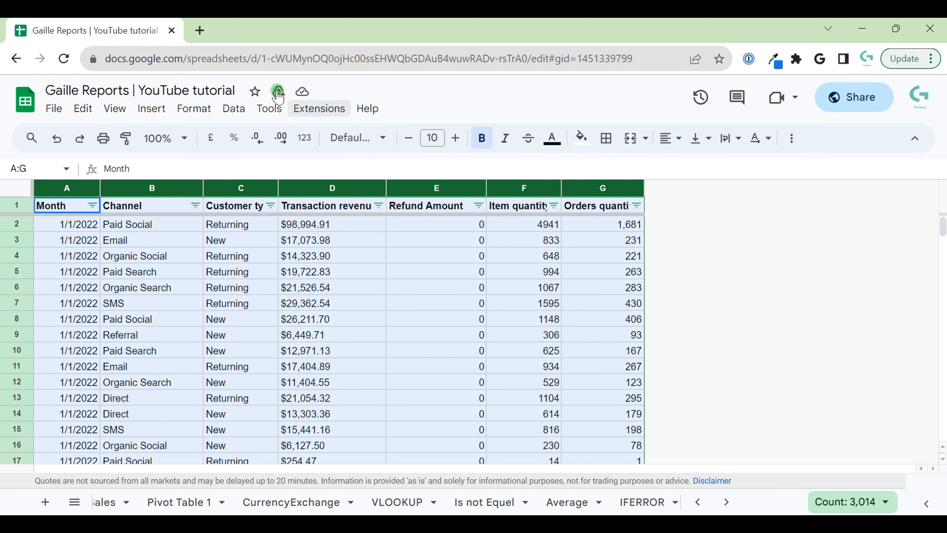
click(151, 109)
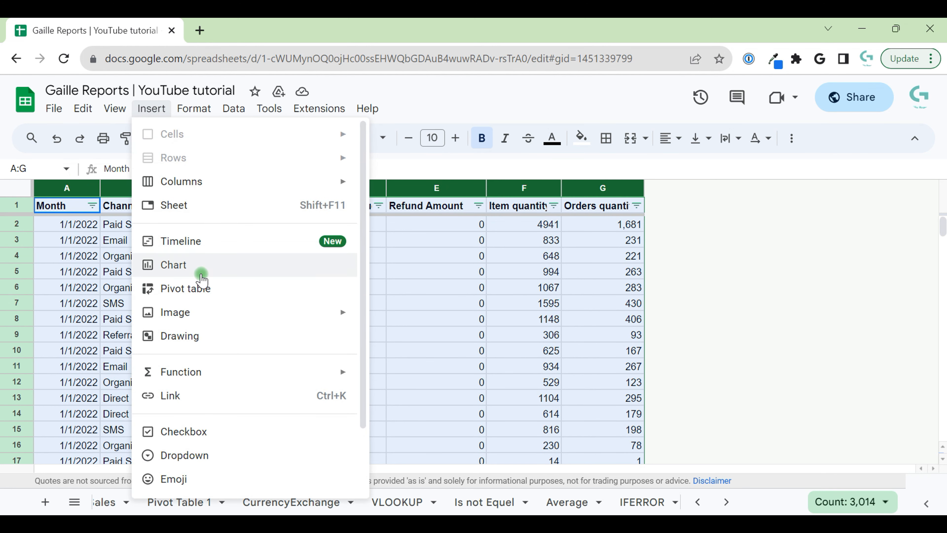
click(201, 290)
click(451, 256)
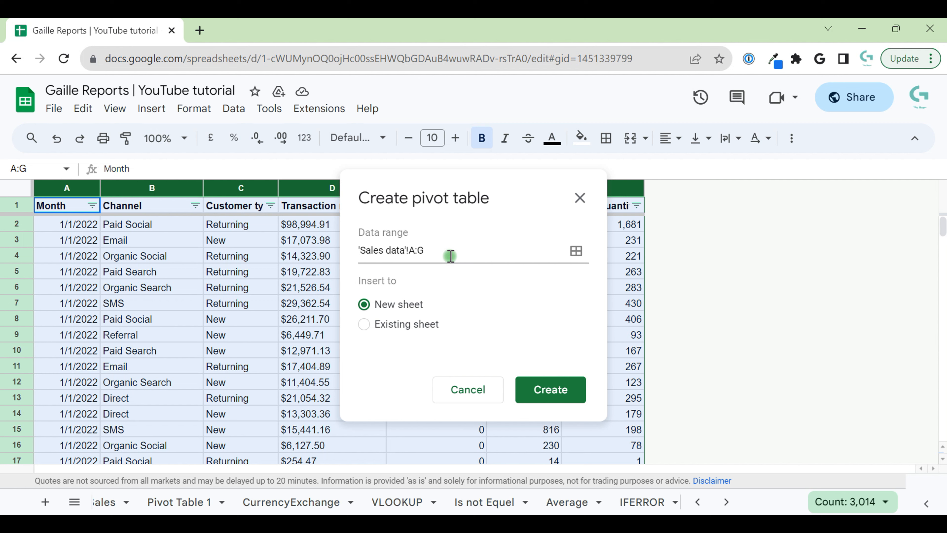
drag(360, 225, 343, 235)
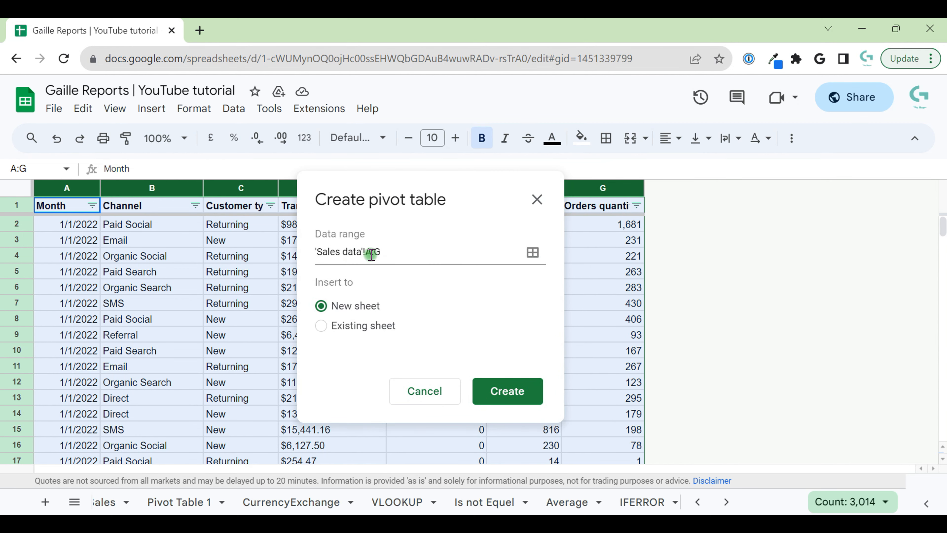
Step: Try adding a row number to the pivot table's data range, and set the range back to 'Sales data'!A:G
click(369, 253)
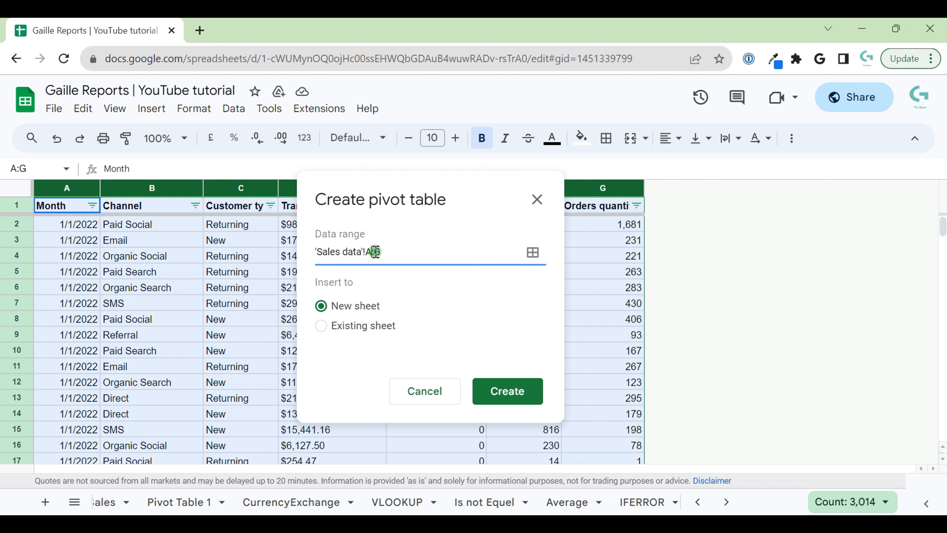
click(394, 253)
click(373, 254)
text(1)
key(End)
key(BackSpace)
key(Left)
key(BackSpace)
Step: Create the pivot table on a new sheet and add Channel as its row field
click(535, 389)
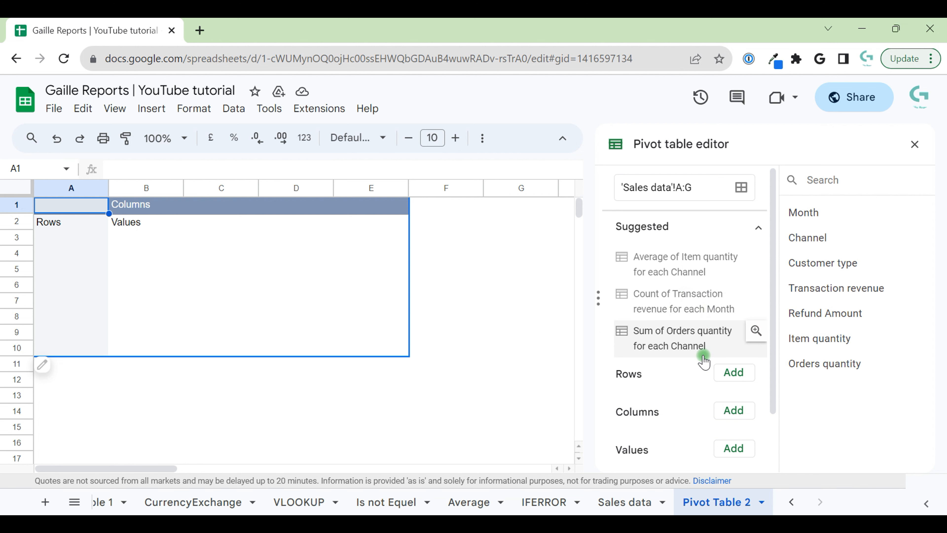
scroll(703, 360, down, 2)
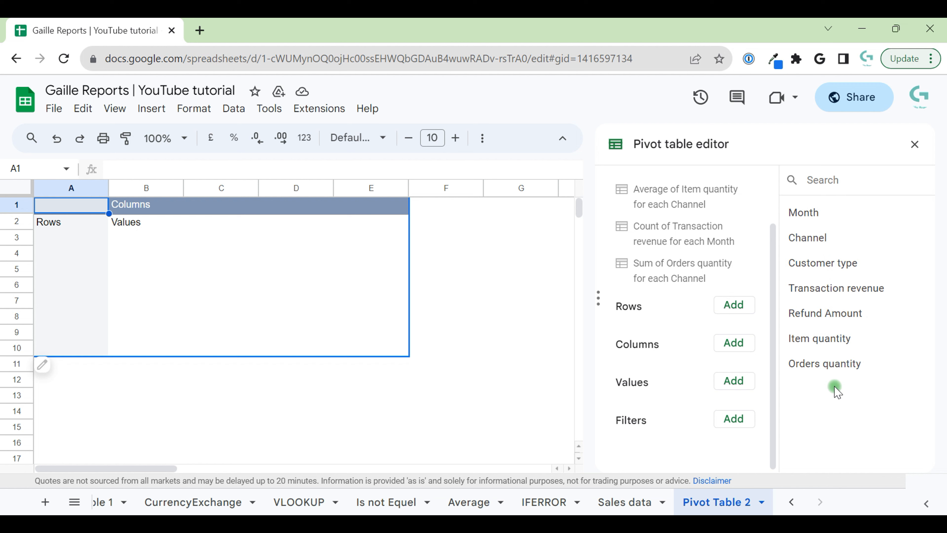
click(750, 310)
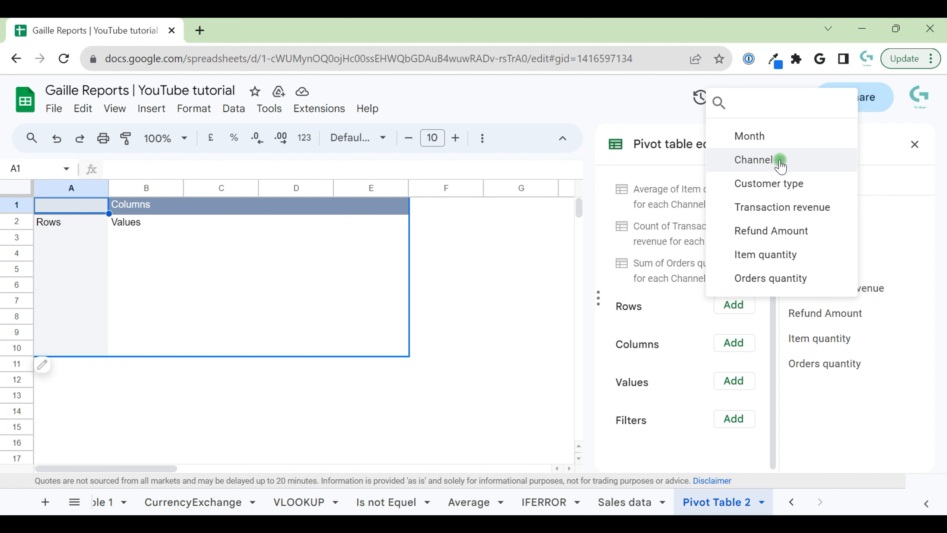
click(774, 168)
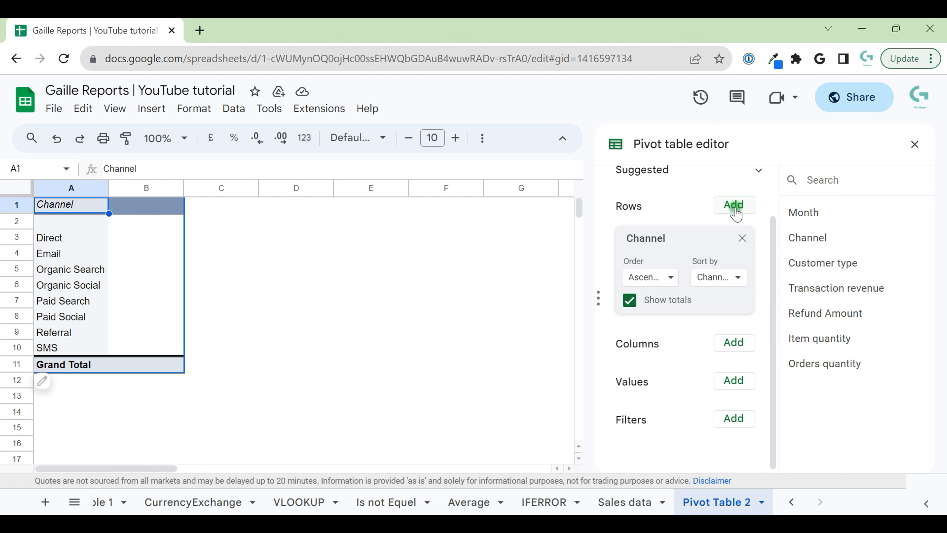
Step: Add Customer type as a second row field of the pivot table
click(745, 209)
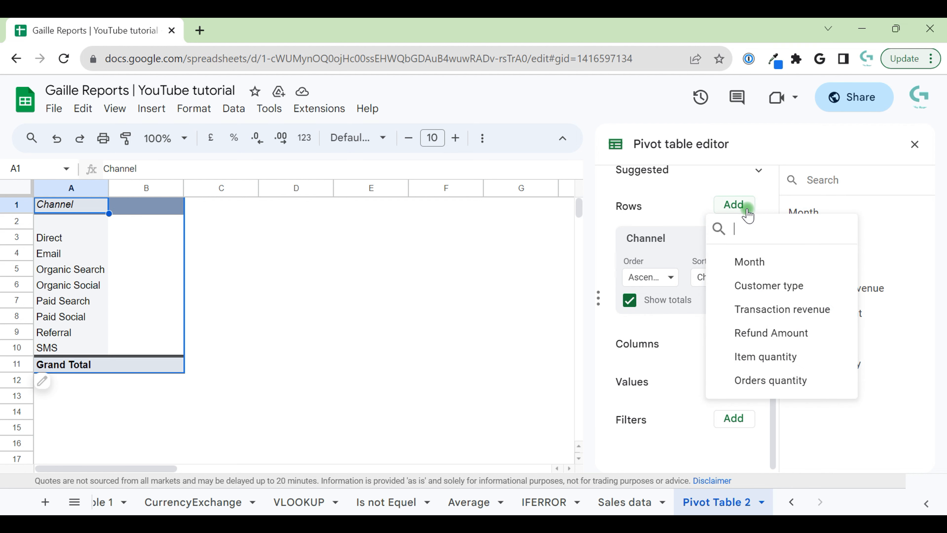
click(760, 285)
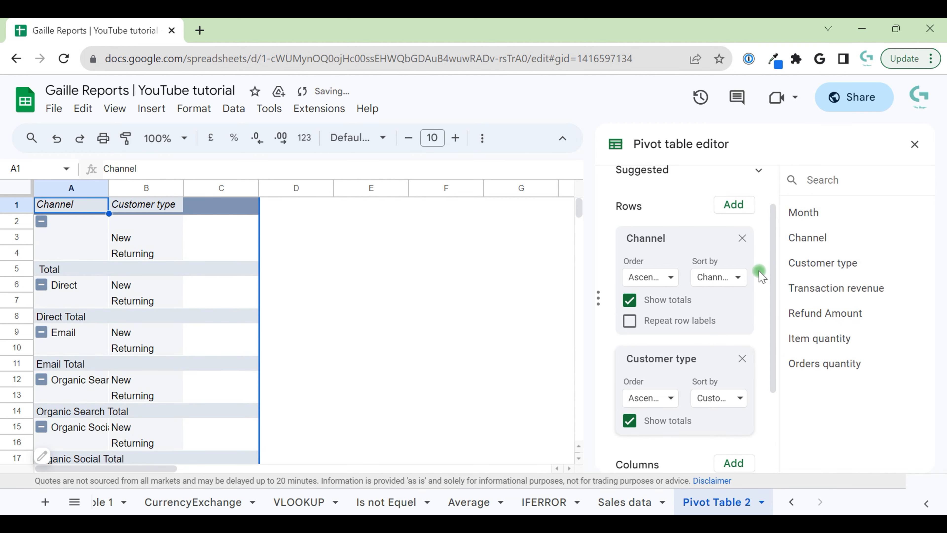
click(68, 223)
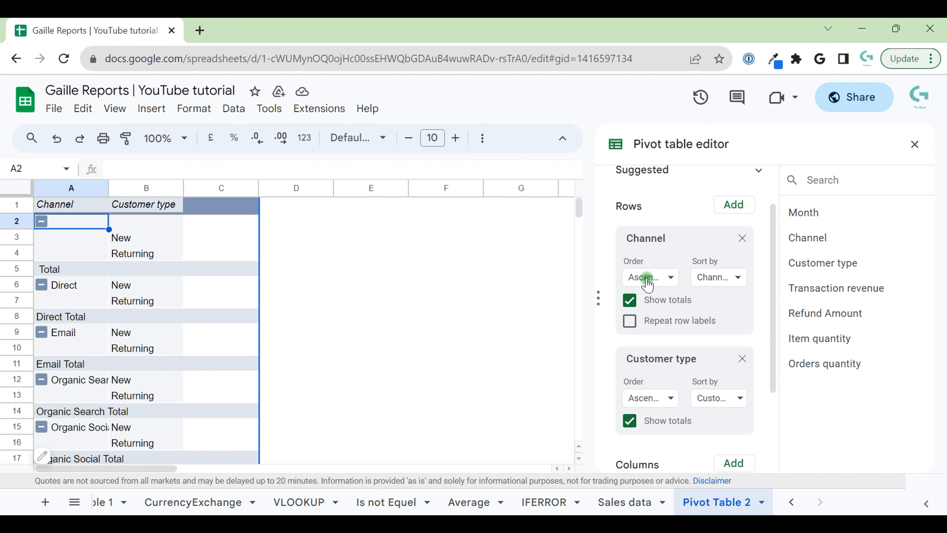
Step: Try both sort orders for the Channel rows and leave them set to Descending
click(670, 278)
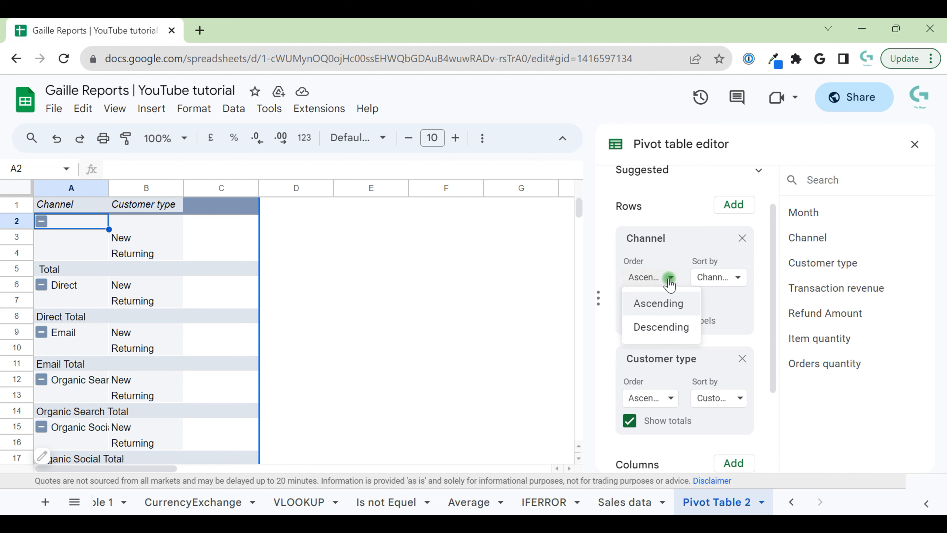
click(661, 328)
click(659, 278)
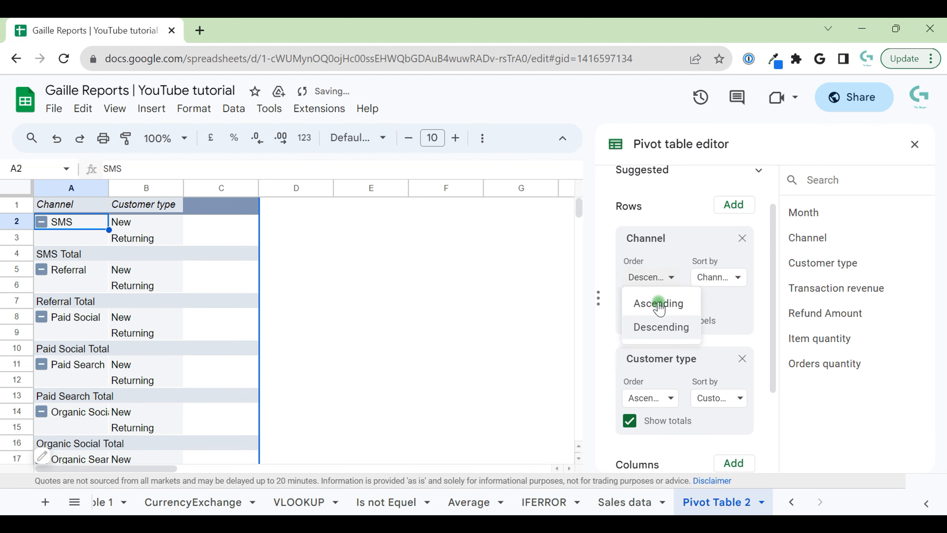
click(658, 304)
click(652, 277)
click(655, 309)
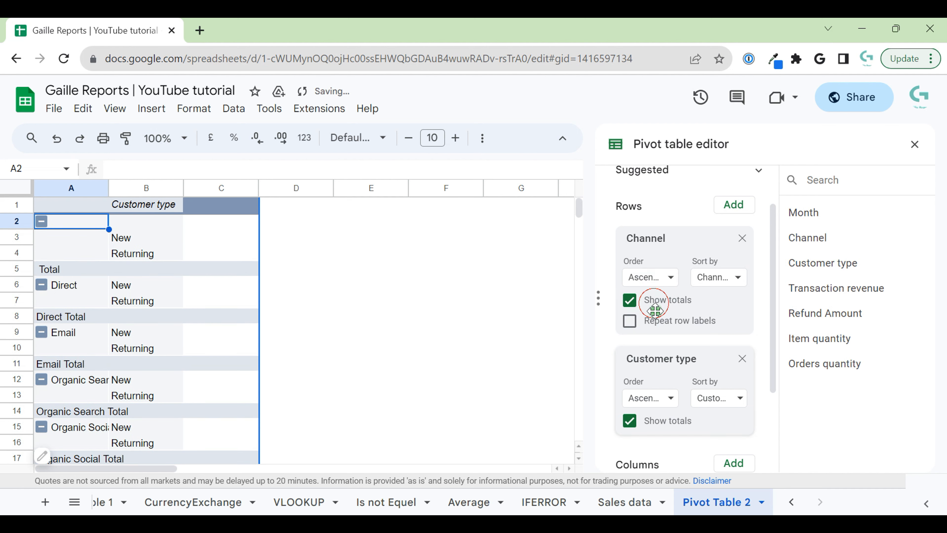
click(667, 278)
click(667, 328)
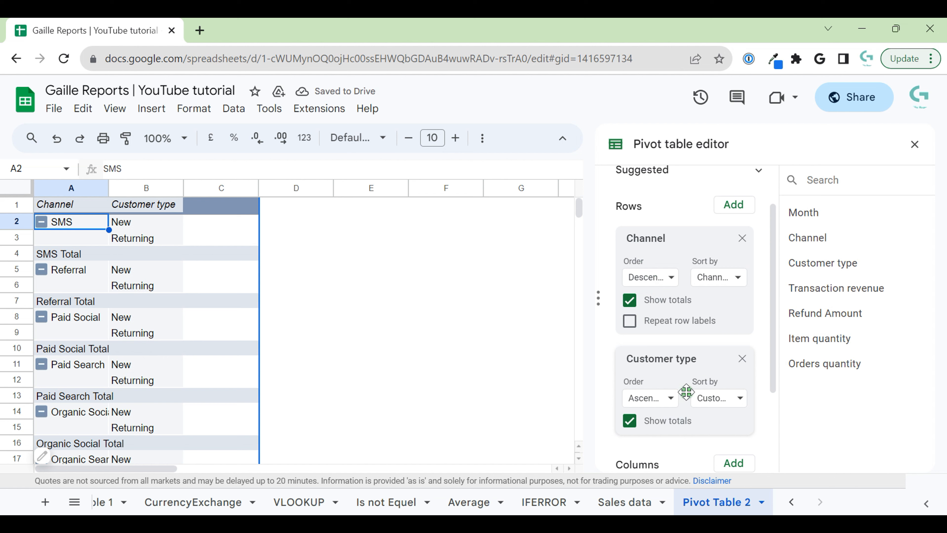
Step: Try descending order for the Customer type rows, and set it back to Ascending
click(716, 397)
click(642, 398)
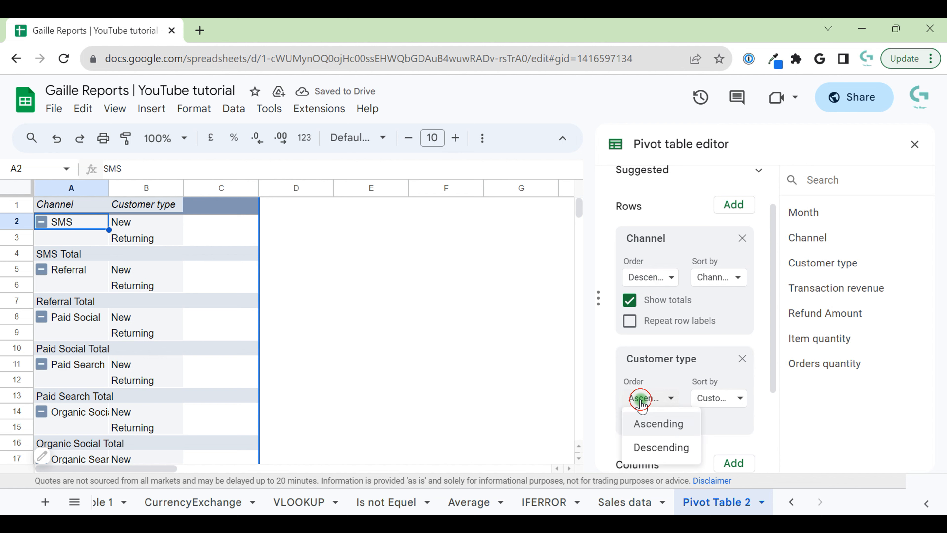
click(660, 444)
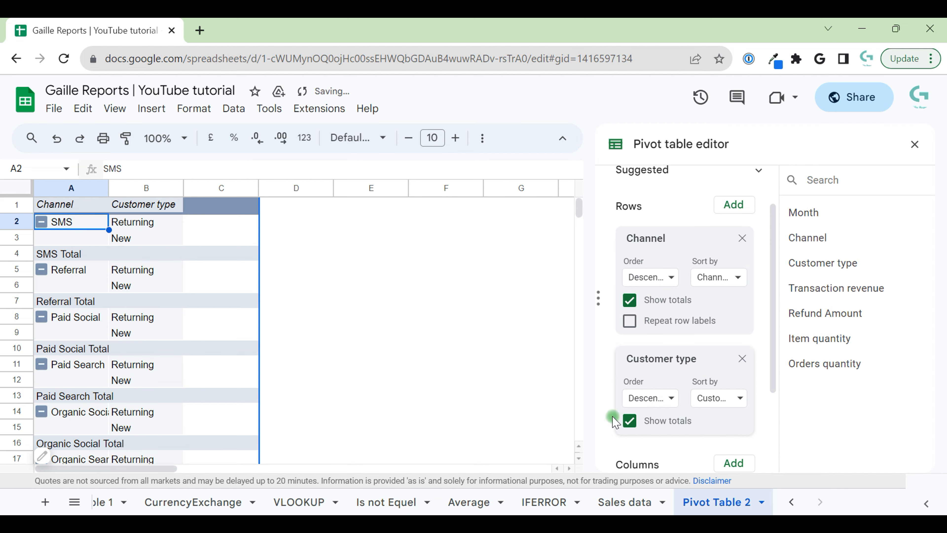
drag(629, 406, 647, 378)
click(650, 397)
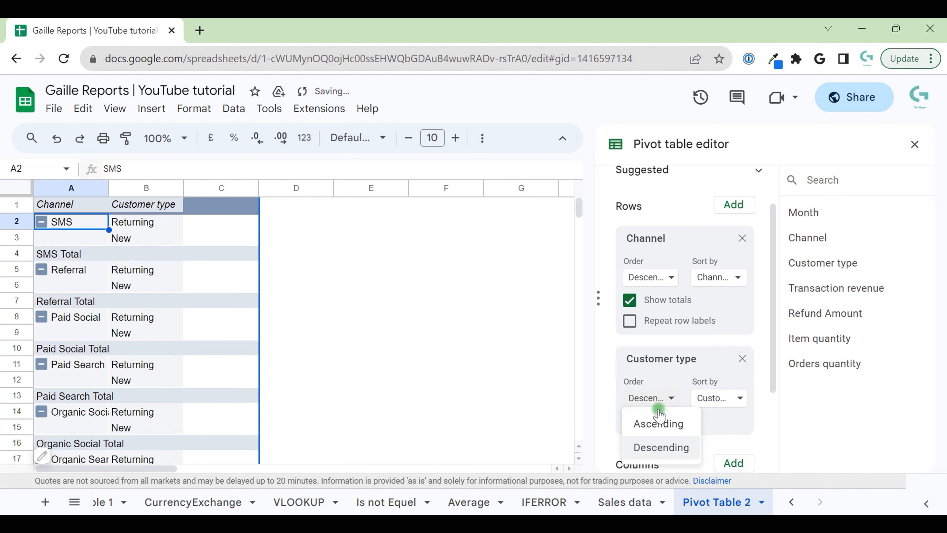
click(657, 423)
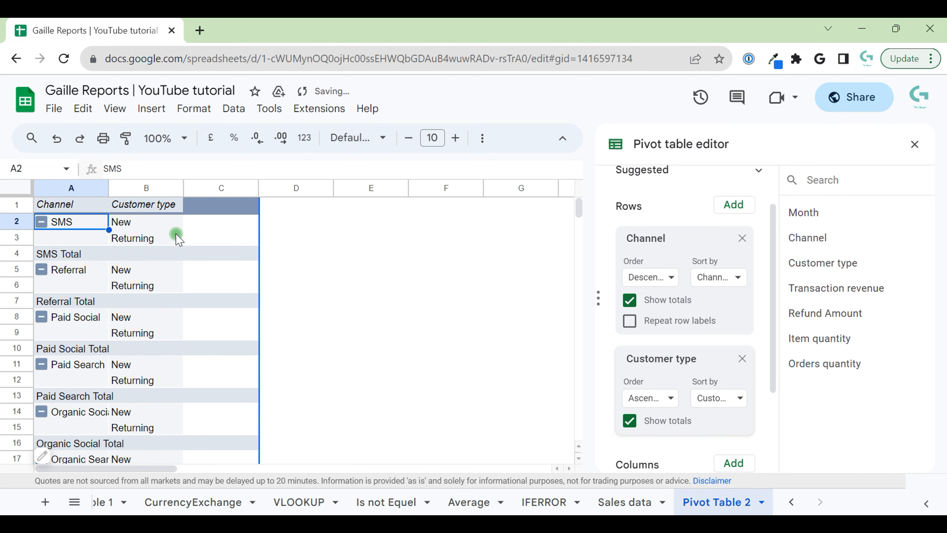
Step: Try hiding totals in the pivot table's row field settings, and show them again
click(629, 300)
click(629, 421)
click(629, 420)
click(629, 421)
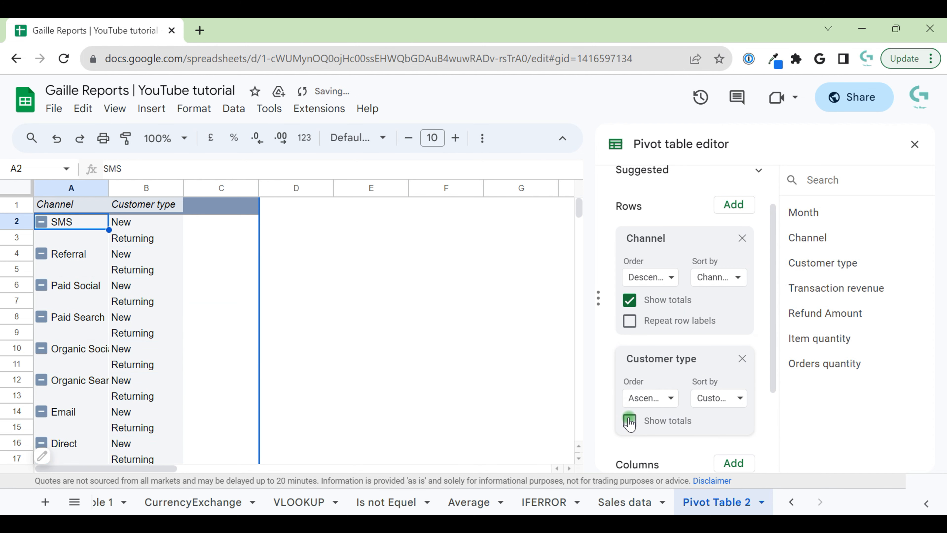
click(629, 421)
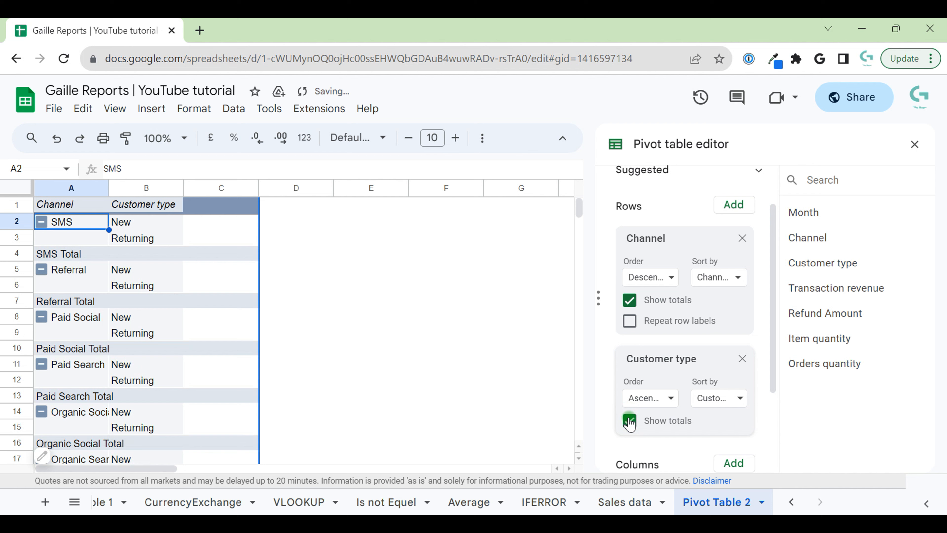
Step: Turn on repeated row labels for the Channel row field
click(630, 321)
click(630, 320)
click(630, 321)
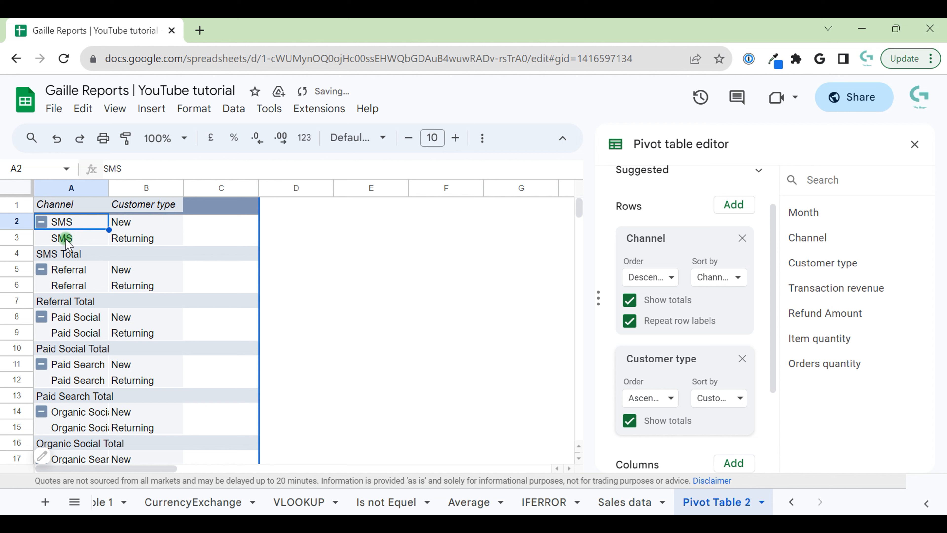
Step: Try turning off repeated row labels for the Channel row field, and turn them back on
click(633, 325)
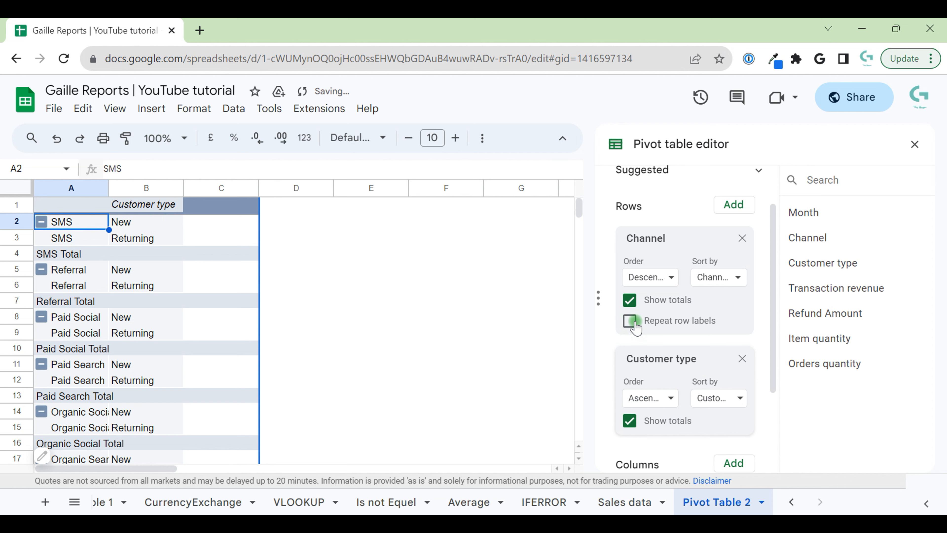
click(634, 326)
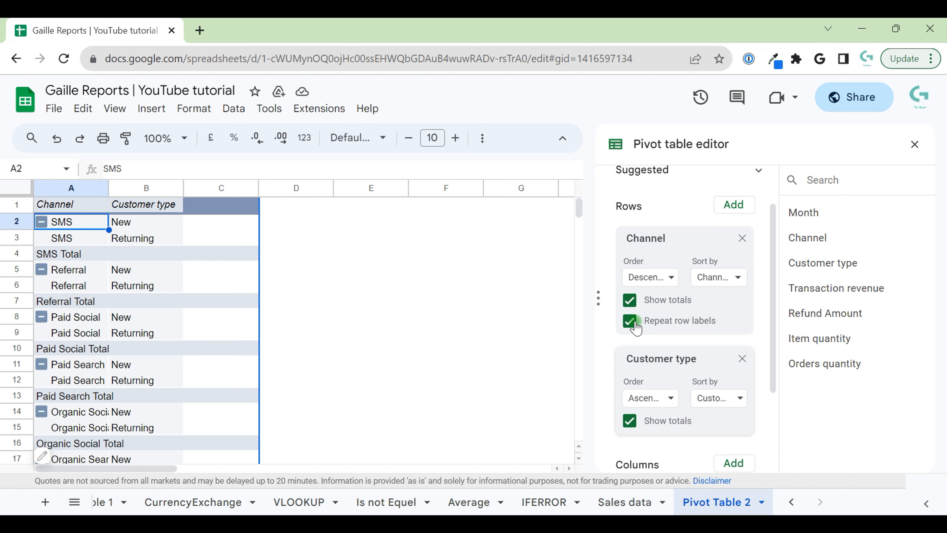
Step: Remove Customer type from the pivot table rows and set the Channel rows to ascending order
click(743, 359)
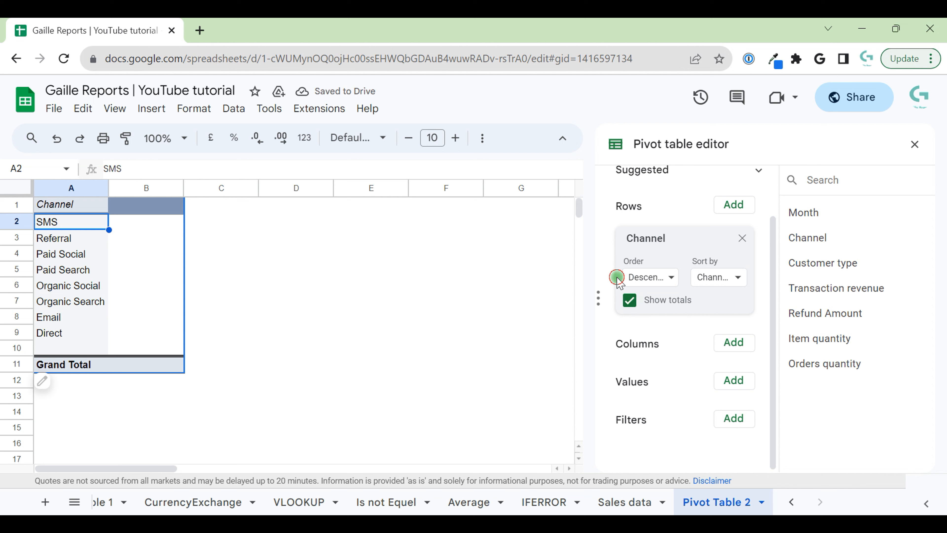
scroll(616, 278, up, 2)
click(671, 333)
click(671, 359)
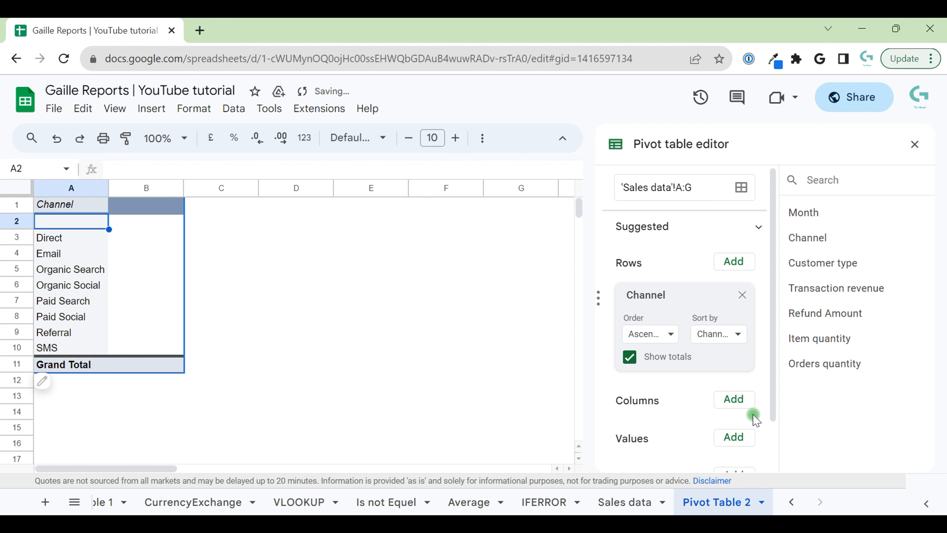
Step: Add Customer type as a column field of the pivot table
click(729, 406)
click(768, 277)
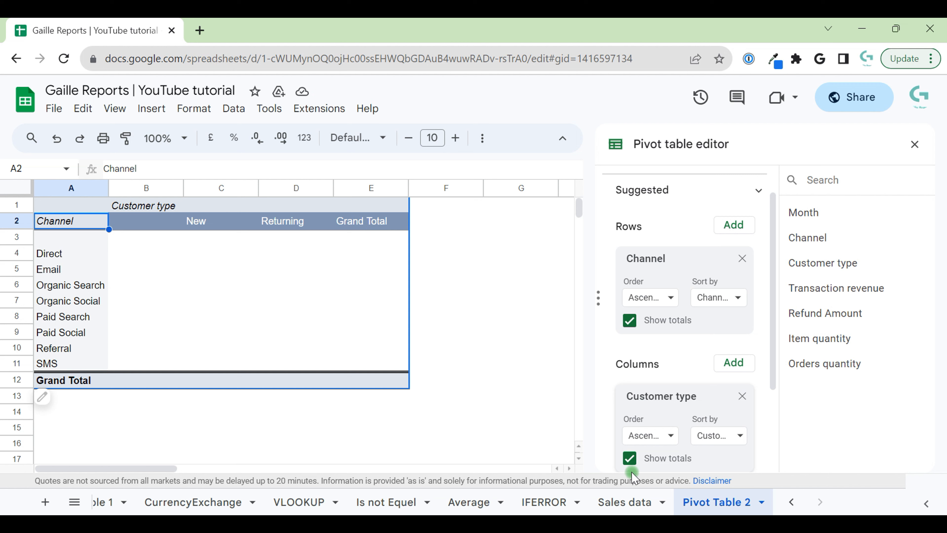
Step: Try hiding totals for the Customer type columns and the Channel rows, and show them again
click(629, 458)
click(629, 321)
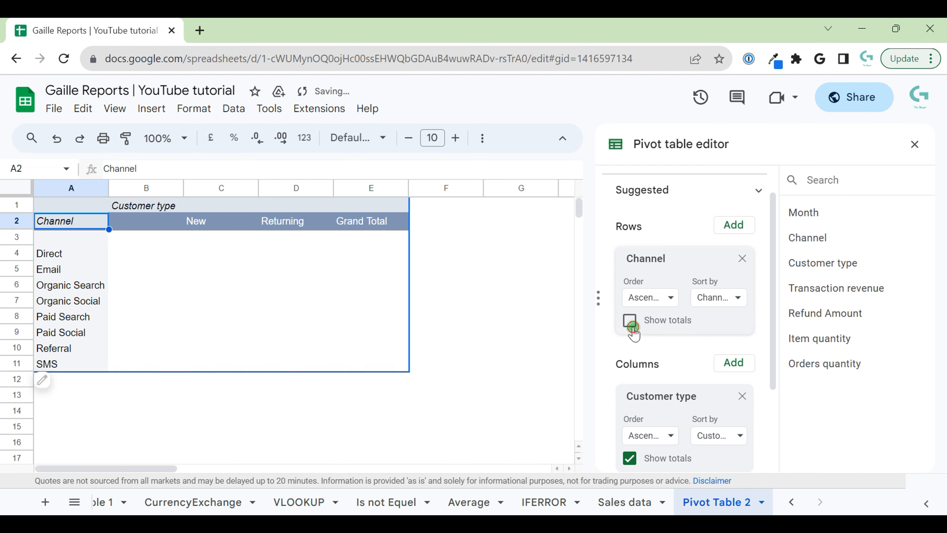
click(630, 322)
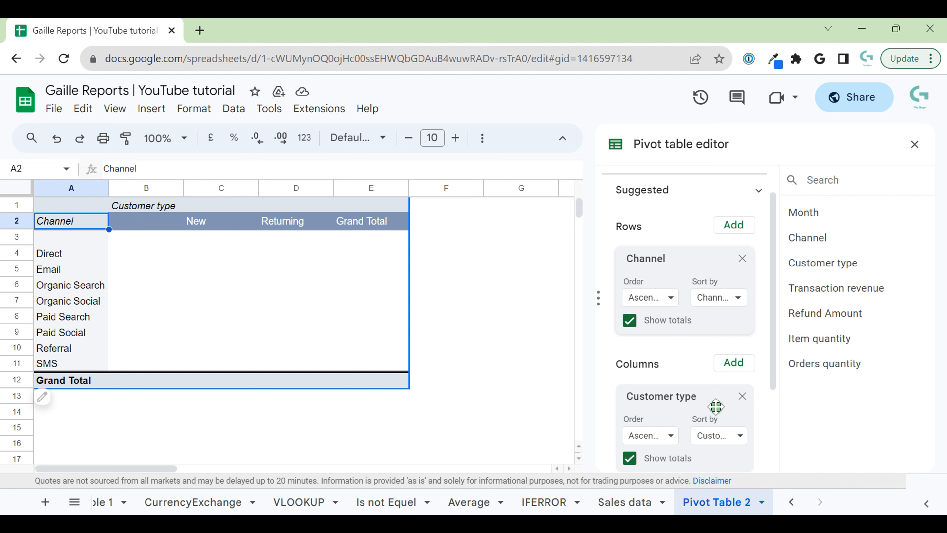
Step: Add Orders quantity as the pivot table's value field, summarized by SUM
scroll(717, 406, down, 1)
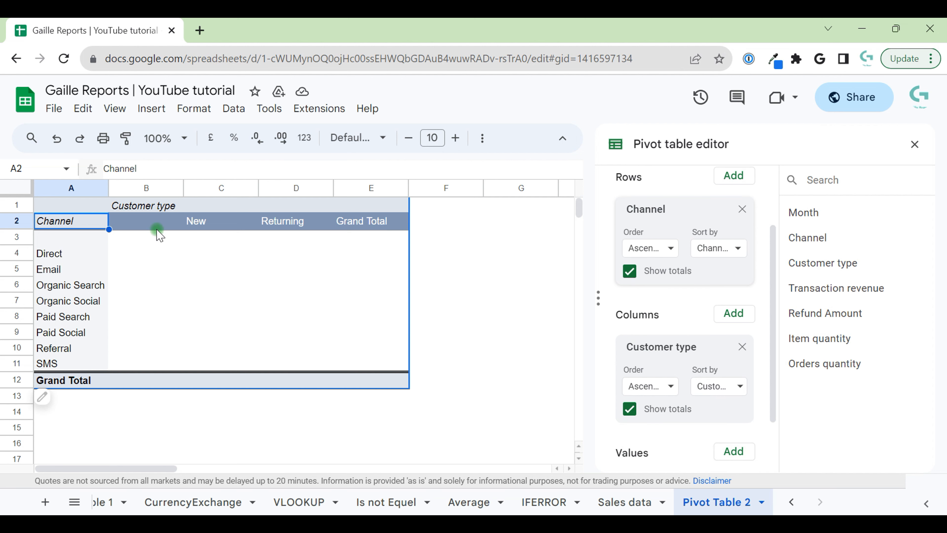
click(153, 239)
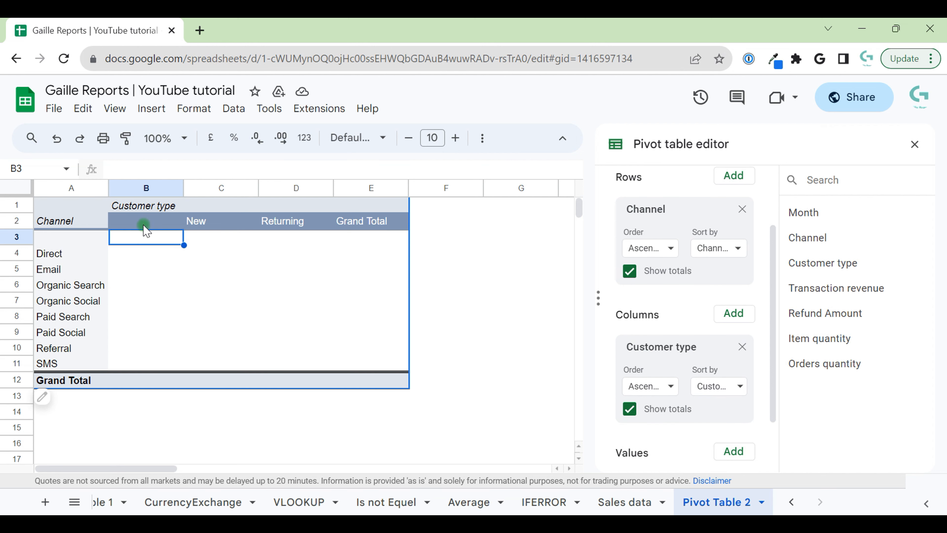
scroll(746, 367, down, 1)
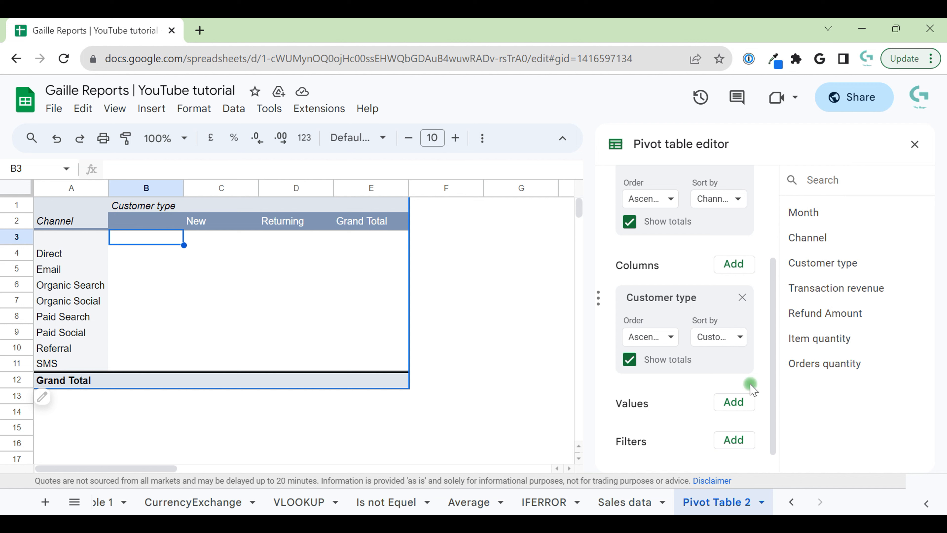
click(734, 402)
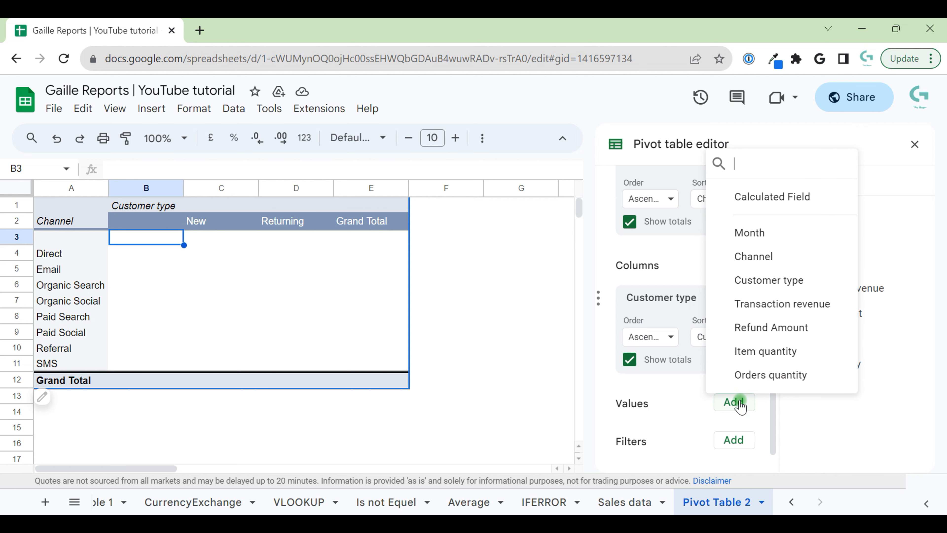
click(762, 379)
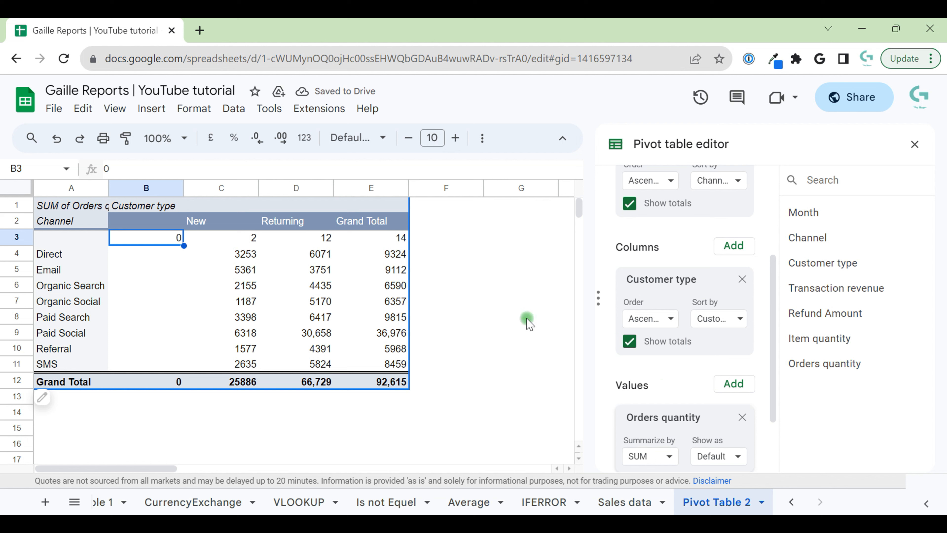
Step: Add a pivot table filter on Customer type to deal with the blank column B
click(160, 186)
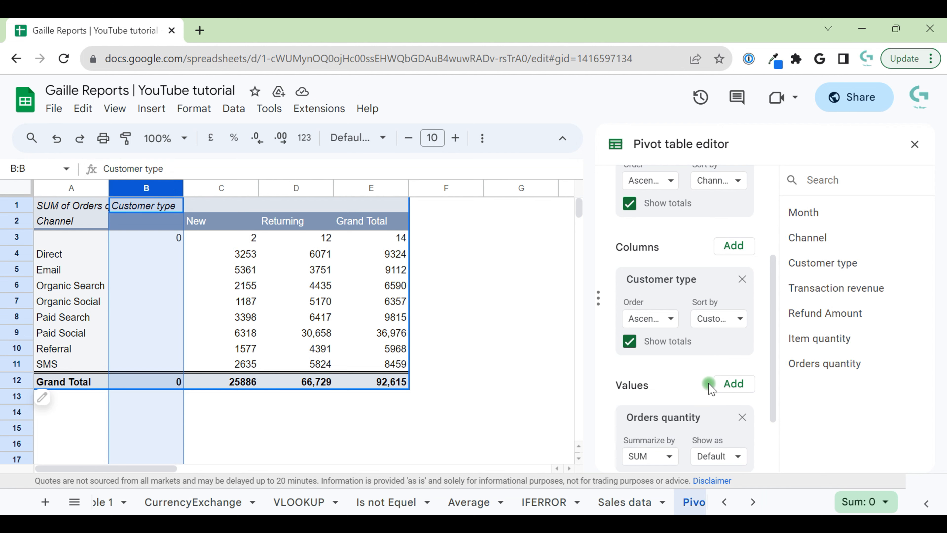
scroll(713, 394, down, 2)
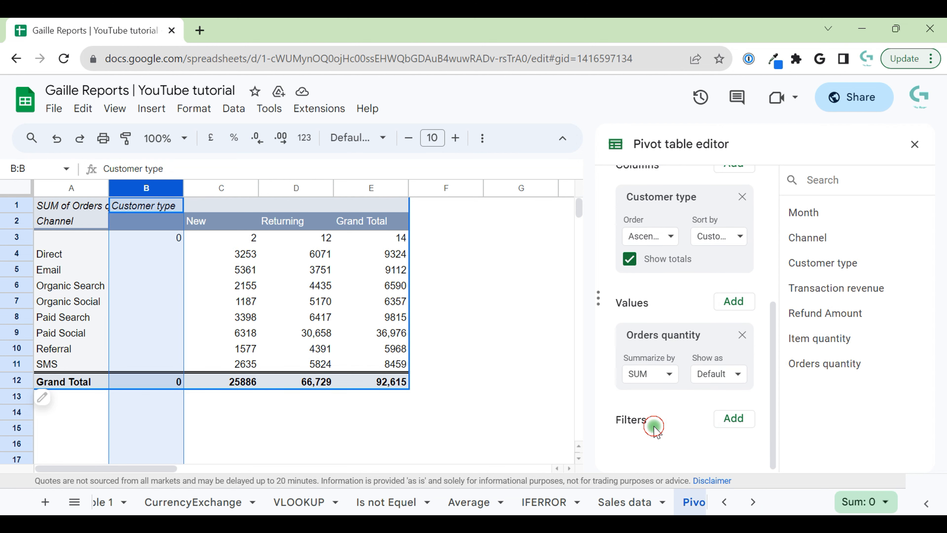
click(732, 418)
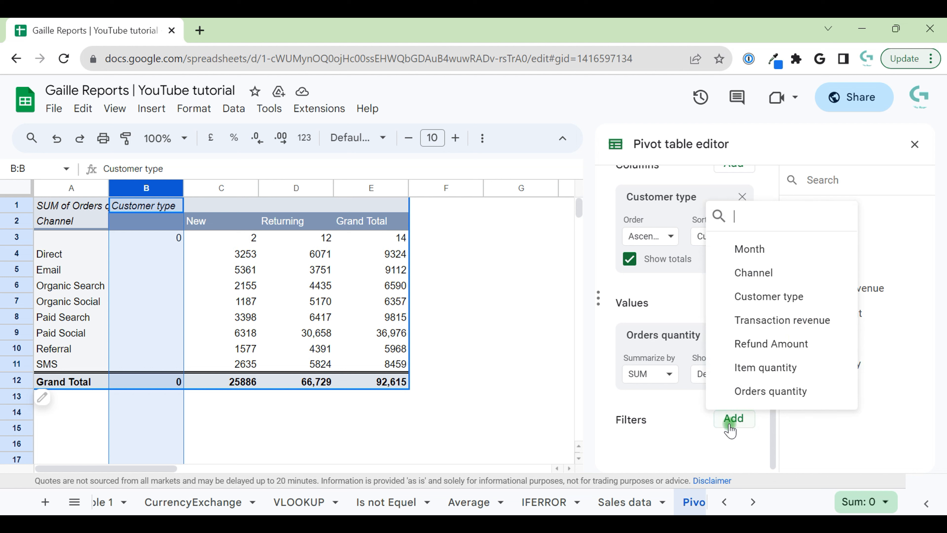
click(782, 293)
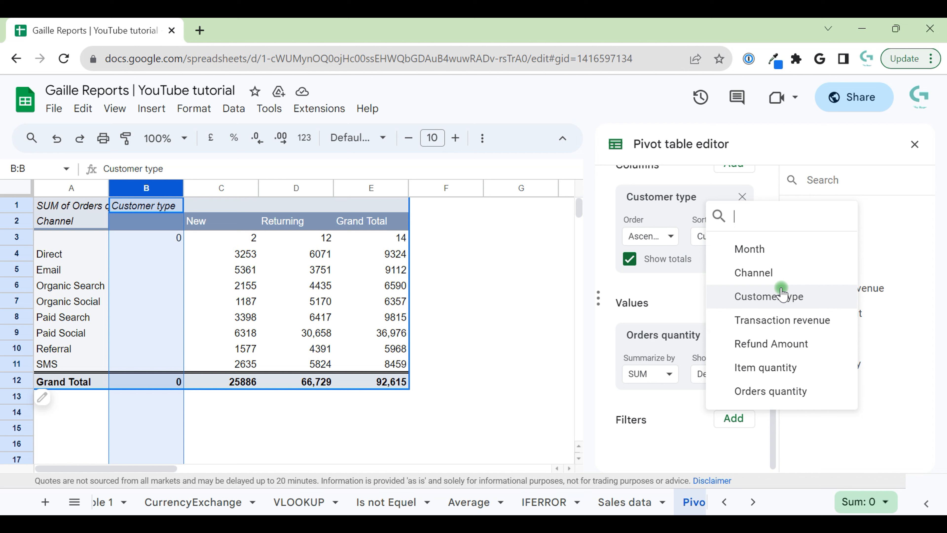
click(769, 306)
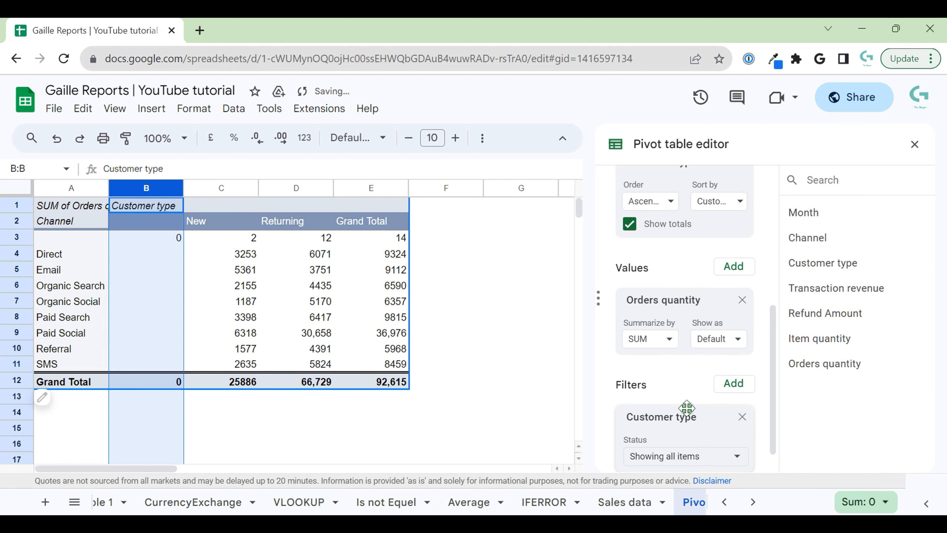
Step: Exclude (Blanks) from the Customer type filter, keeping only New and Returning
scroll(700, 411, down, 1)
click(705, 426)
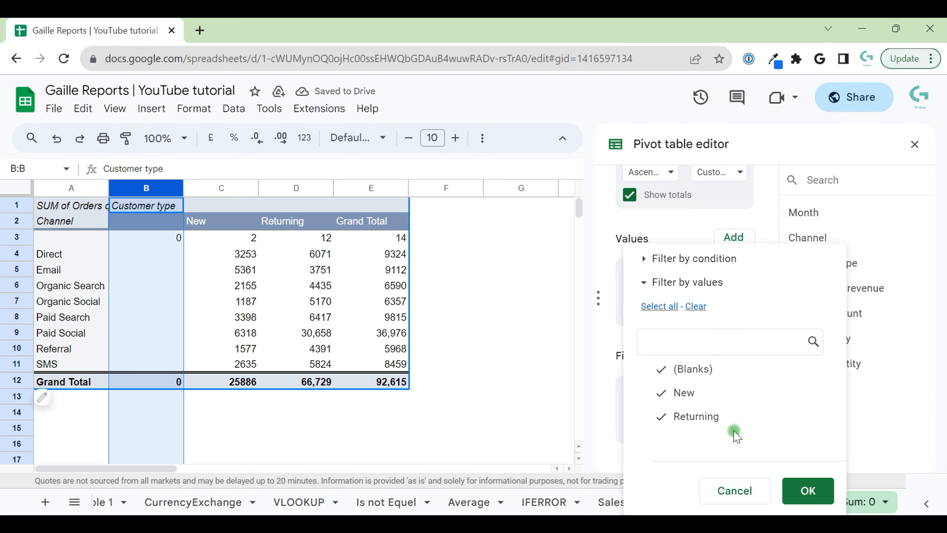
click(661, 371)
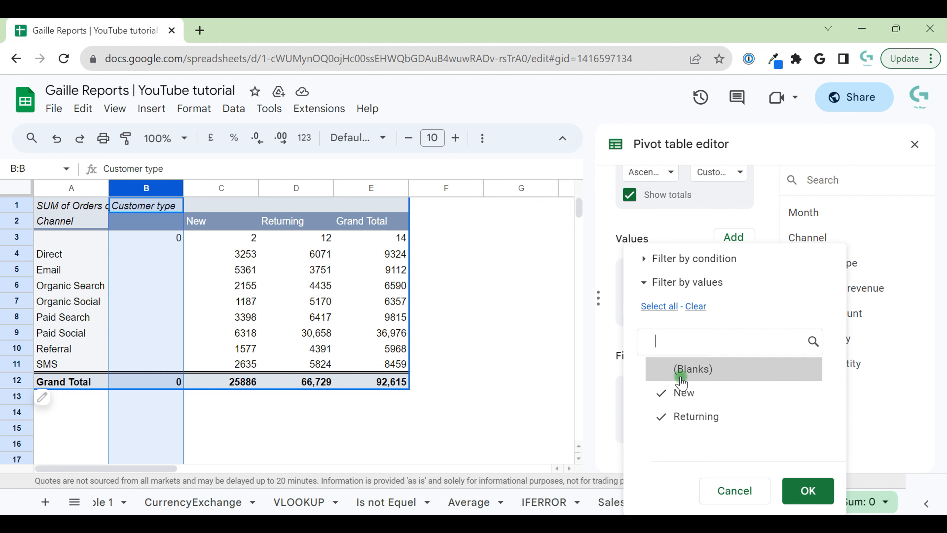
click(808, 490)
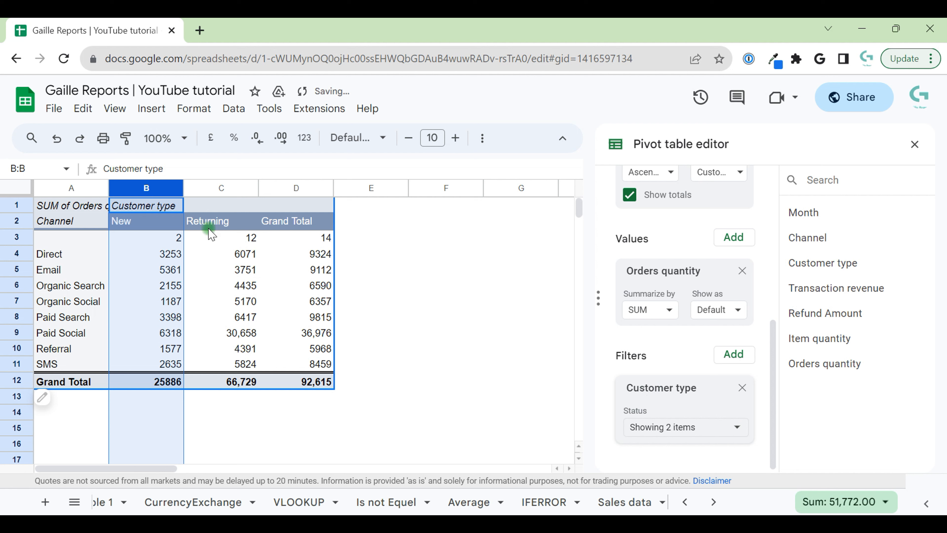
Step: Examine the New customer column in the filtered pivot table
click(151, 235)
click(150, 236)
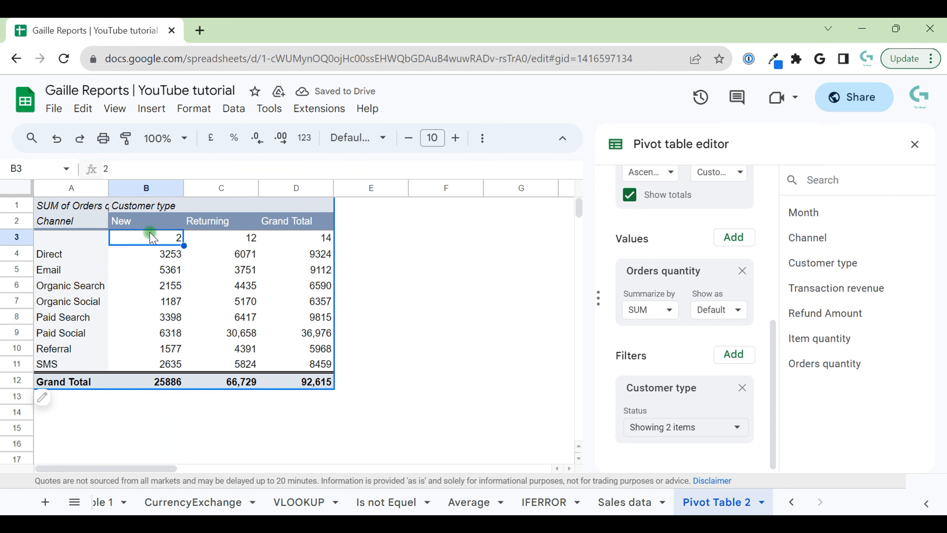
click(146, 185)
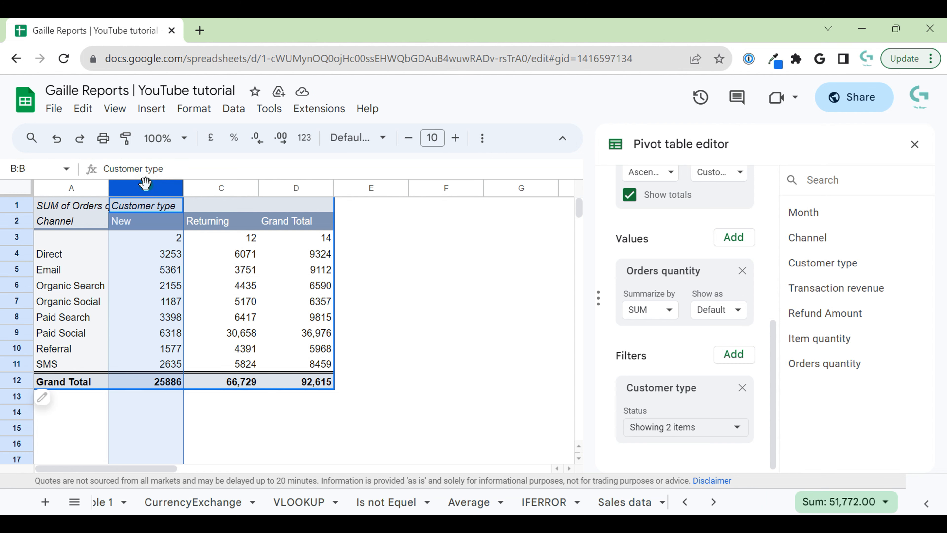
click(141, 218)
click(664, 301)
click(670, 245)
Step: Try hiding totals for the Customer type column field, and show them again
scroll(670, 248, up, 2)
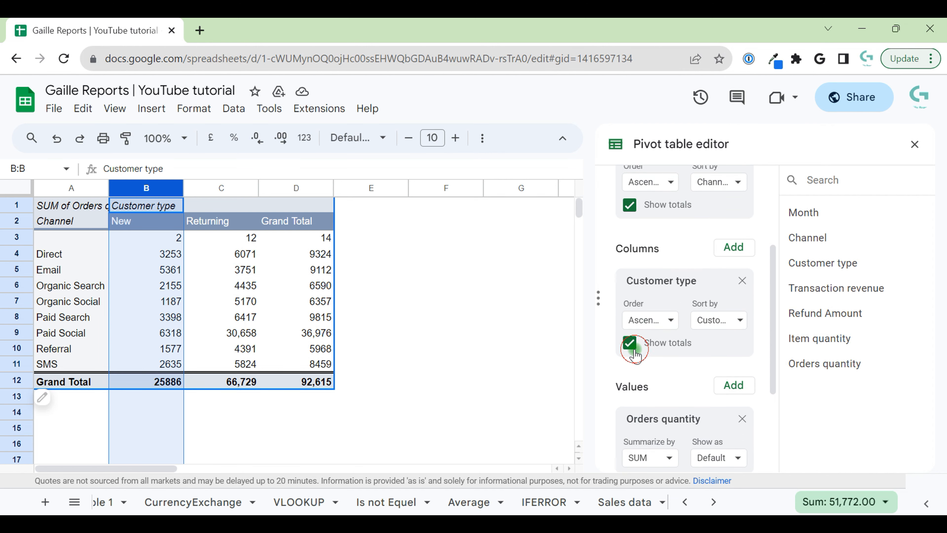
click(631, 345)
click(631, 345)
Step: Examine the summed order quantities for new and returning customers across the channels
click(172, 269)
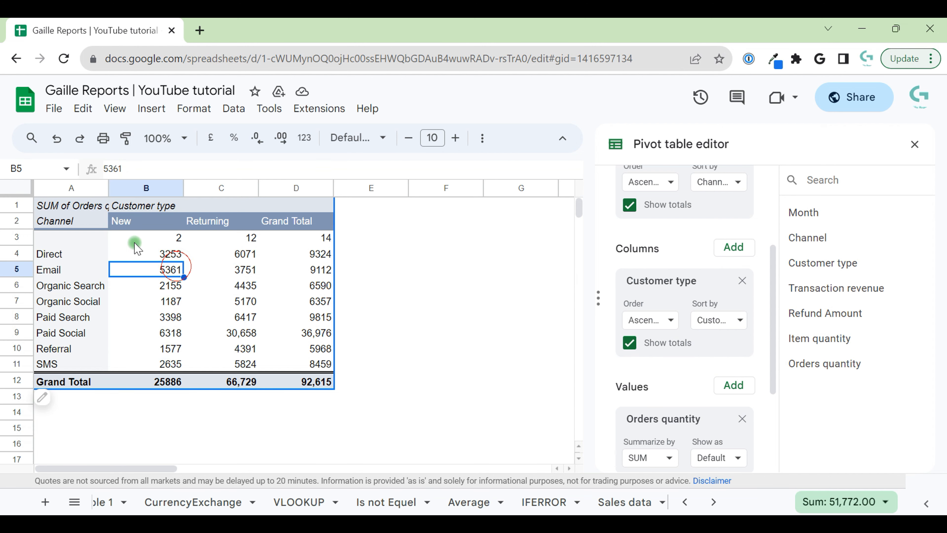
scroll(708, 383, down, 4)
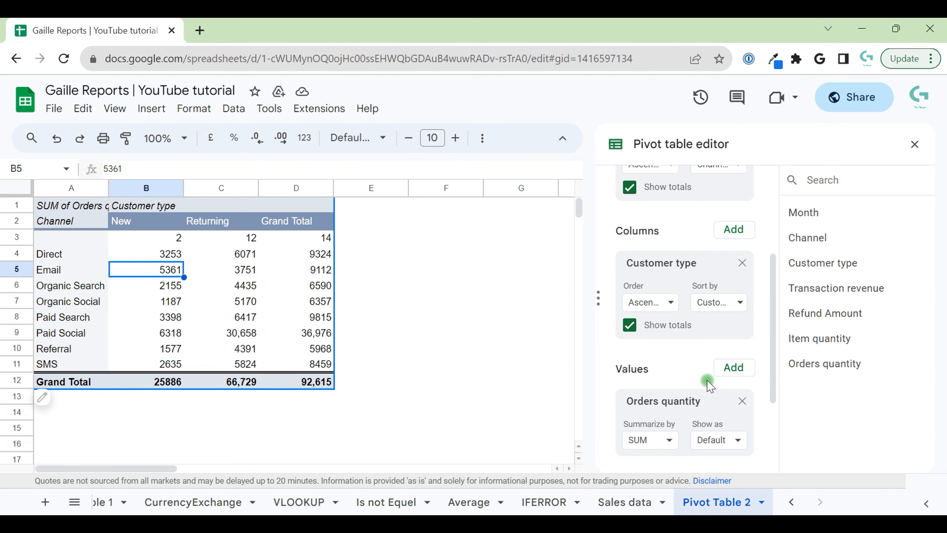
drag(160, 239, 258, 366)
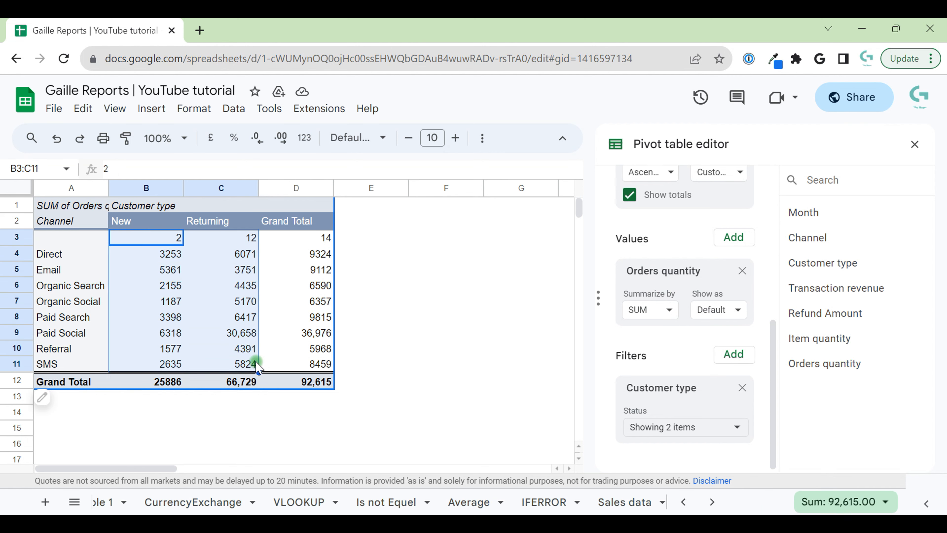
click(243, 285)
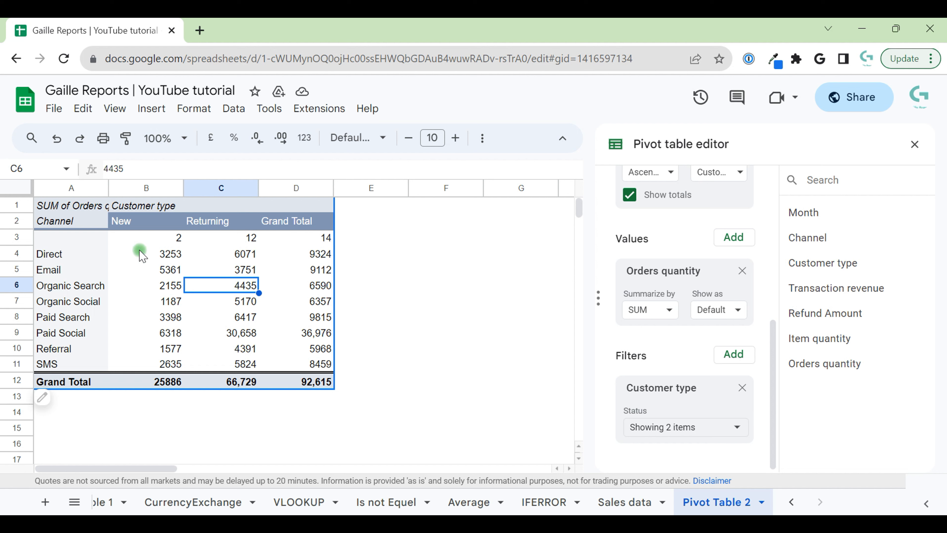
click(244, 257)
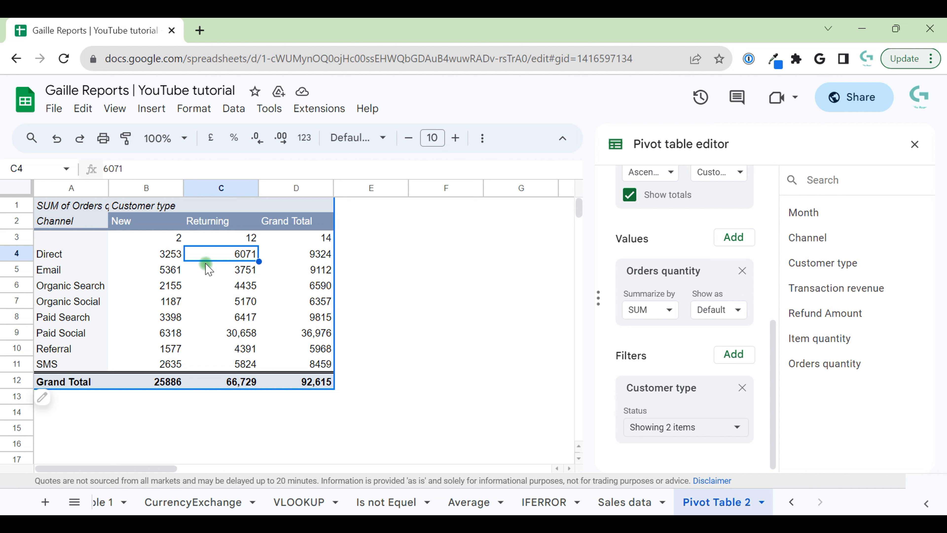
click(158, 275)
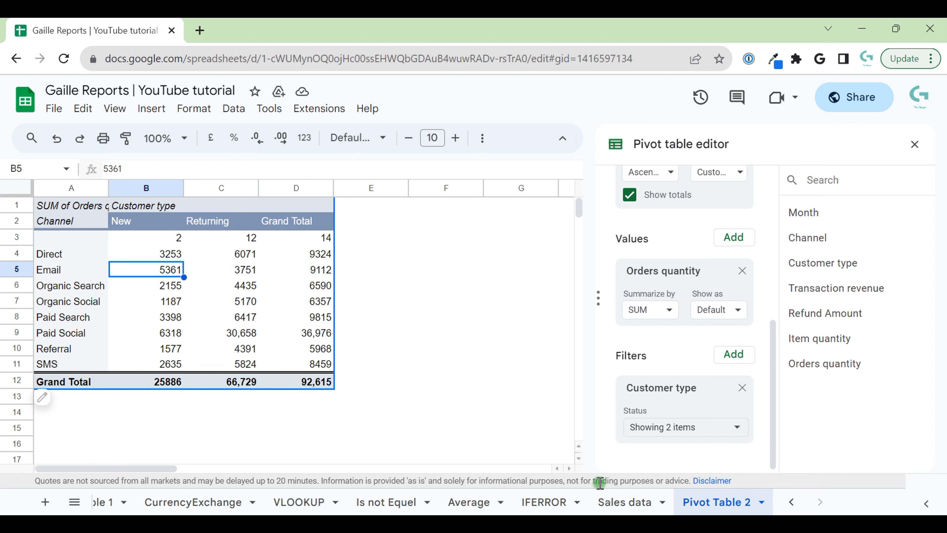
Step: Review the source records on the Sales data sheet, and return to Pivot Table 2 to check its field settings
click(606, 506)
click(342, 317)
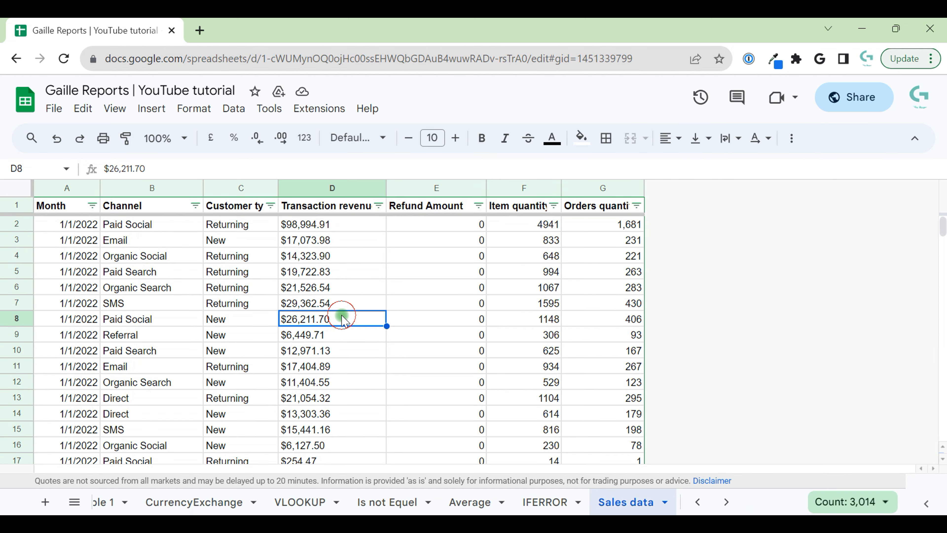
scroll(469, 343, down, 8)
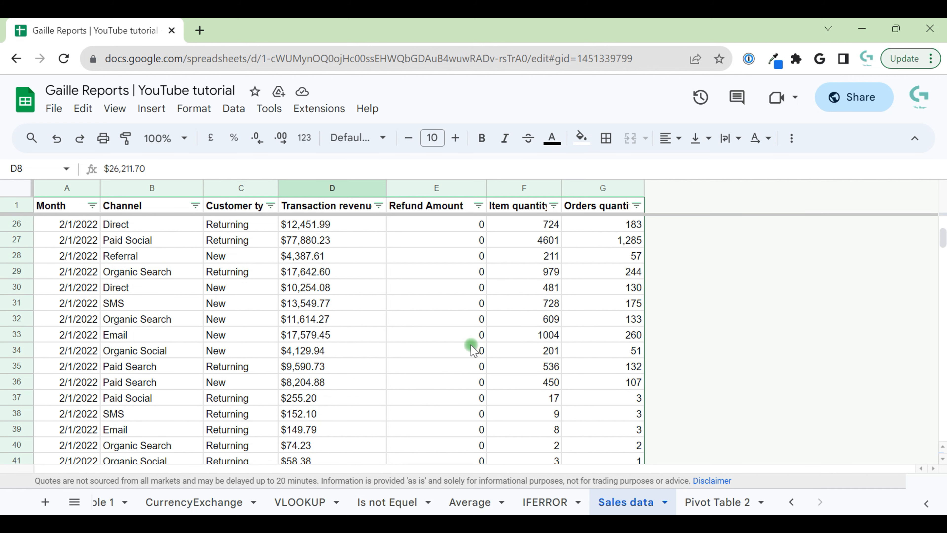
scroll(470, 345, up, 8)
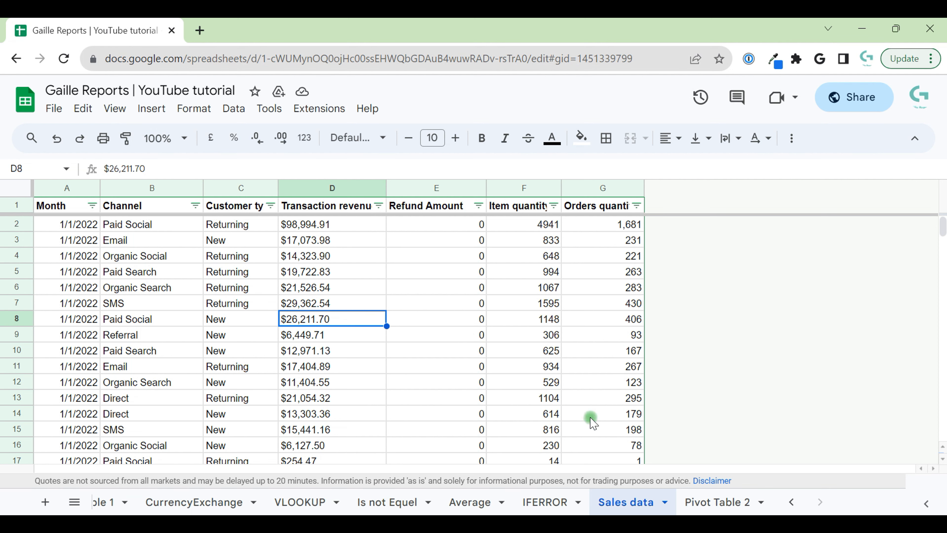
click(707, 501)
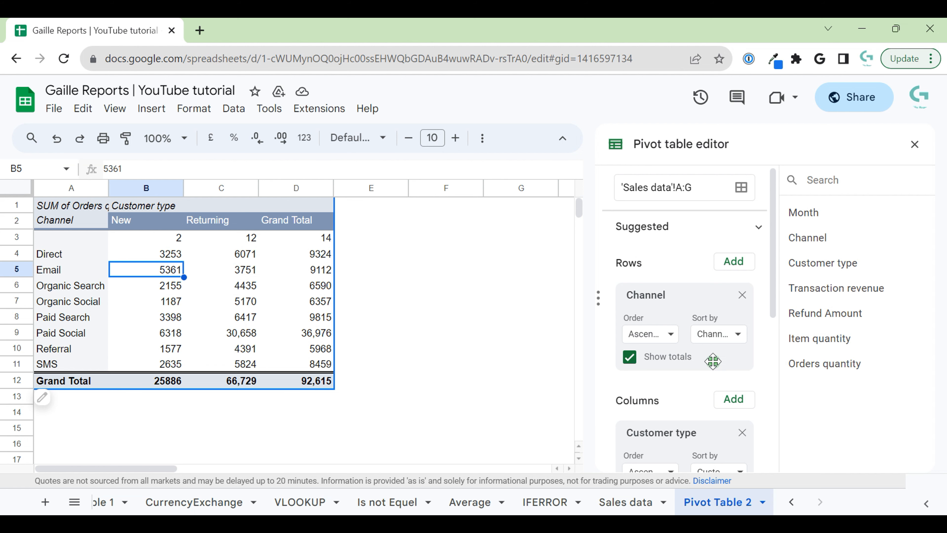
scroll(710, 364, down, 3)
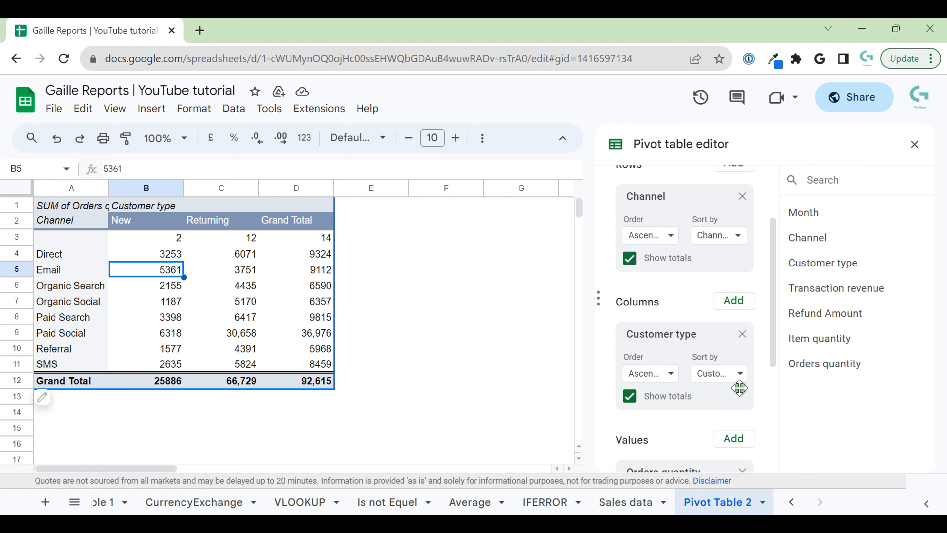
scroll(740, 384, up, 3)
scroll(745, 420, down, 4)
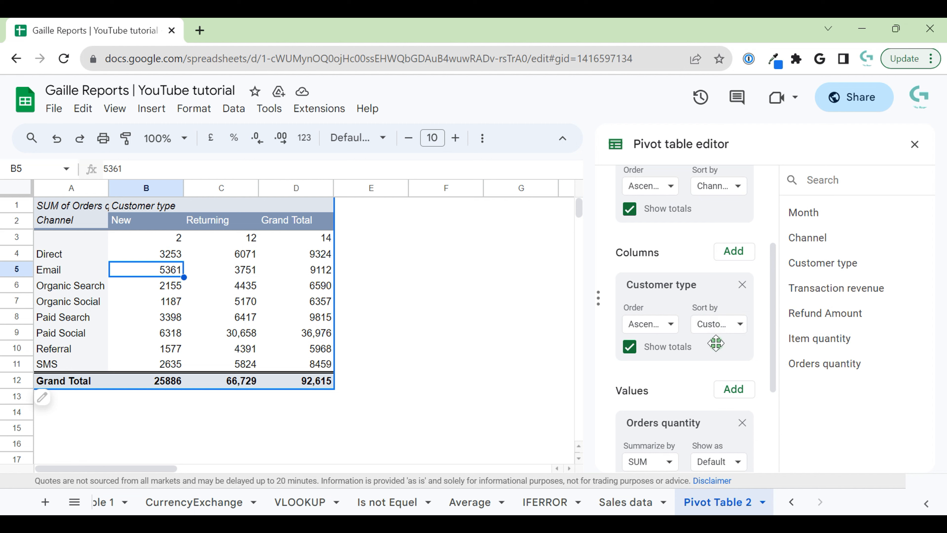
Step: Sort the Channel rows by SUM of Orders quantity using the Grand Total column, and check the sorted totals
scroll(715, 344, down, 4)
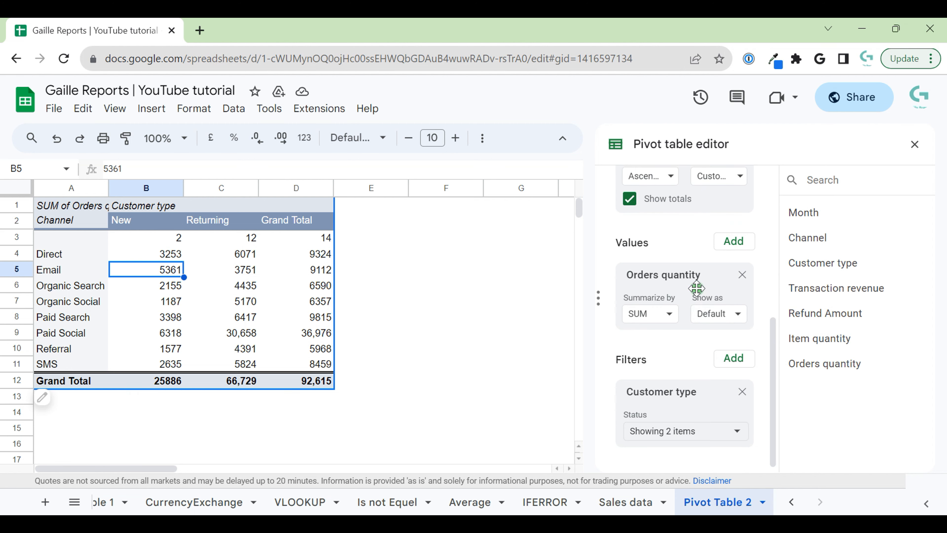
scroll(707, 299, up, 8)
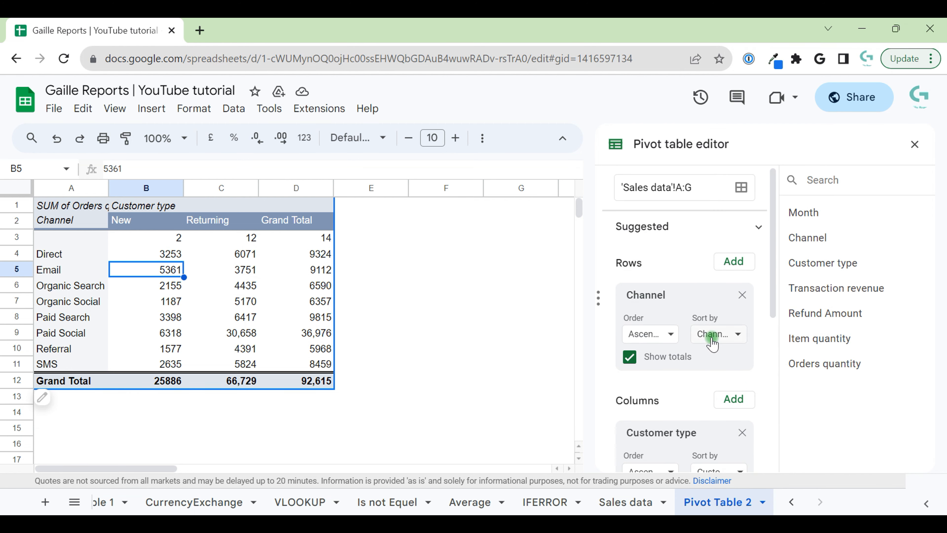
click(721, 334)
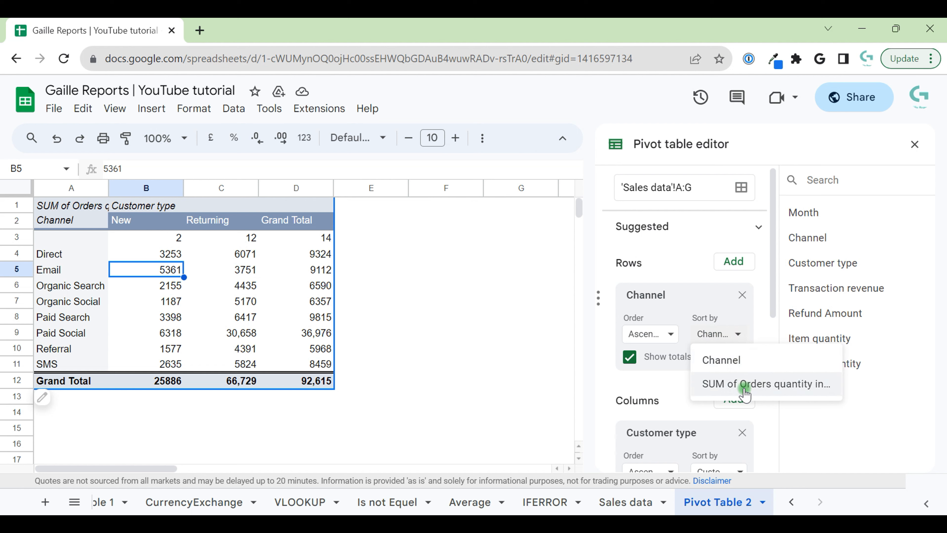
click(737, 388)
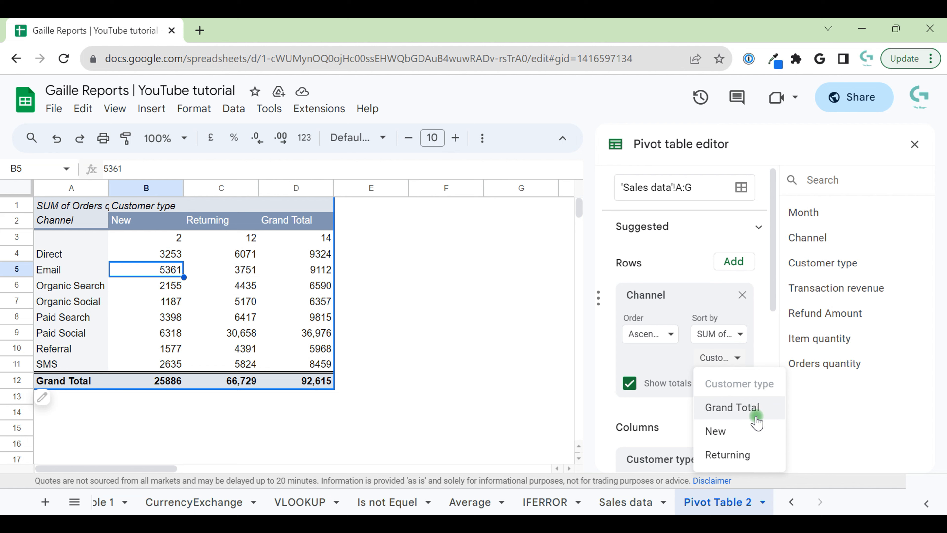
click(756, 412)
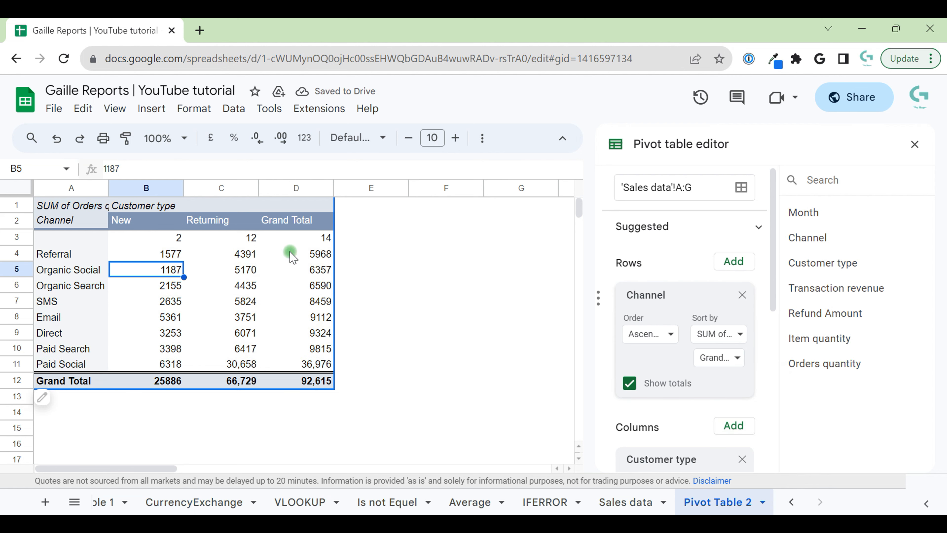
drag(317, 254, 330, 364)
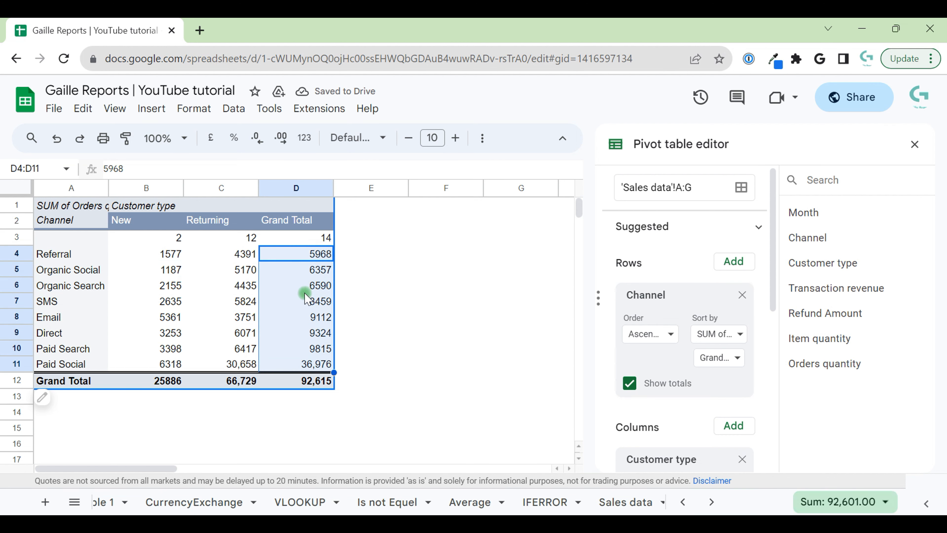
Step: Change the Channel row sort order to descending and check the first Grand Total value
click(652, 340)
click(659, 382)
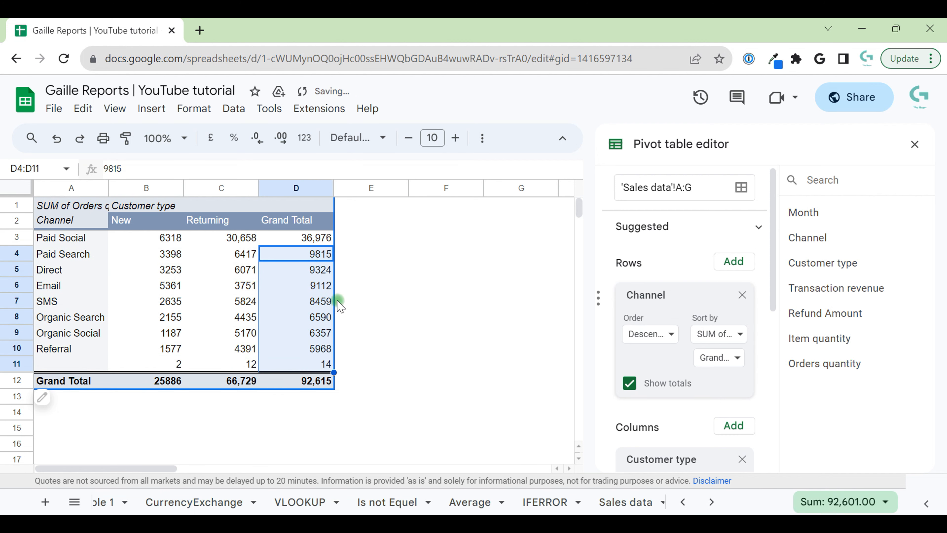
click(299, 238)
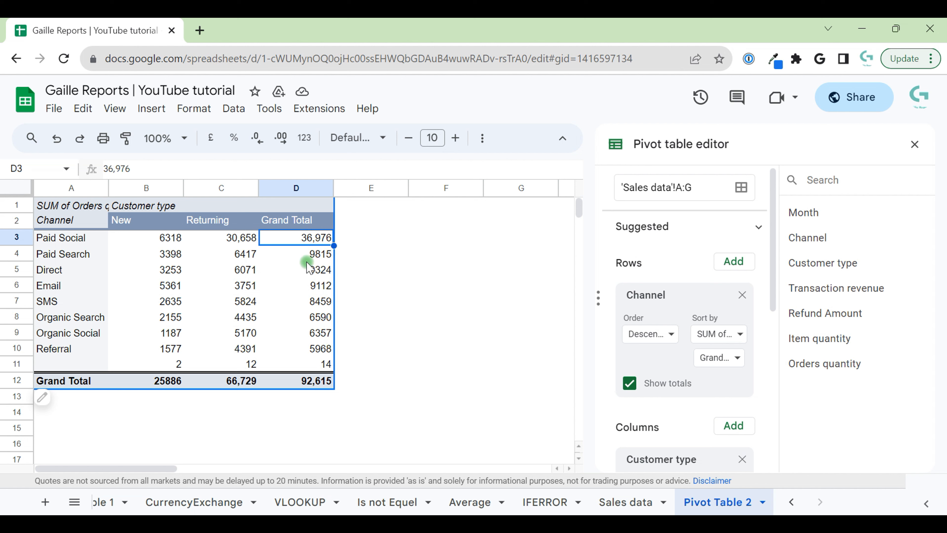
Step: Add Channel as a second filter field to deal with the unnamed channel row
scroll(308, 266, down, 1)
scroll(308, 266, up, 1)
scroll(715, 371, down, 6)
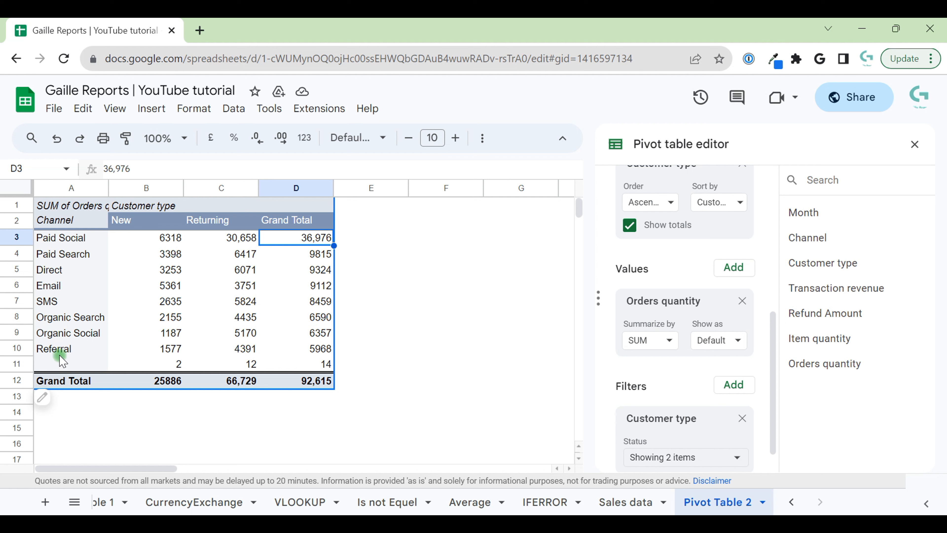
click(84, 355)
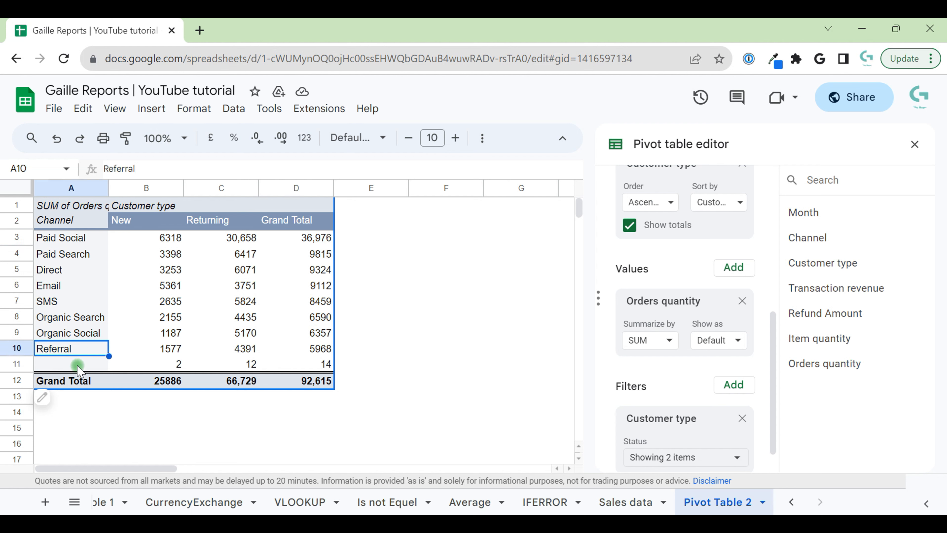
click(85, 362)
scroll(686, 423, down, 1)
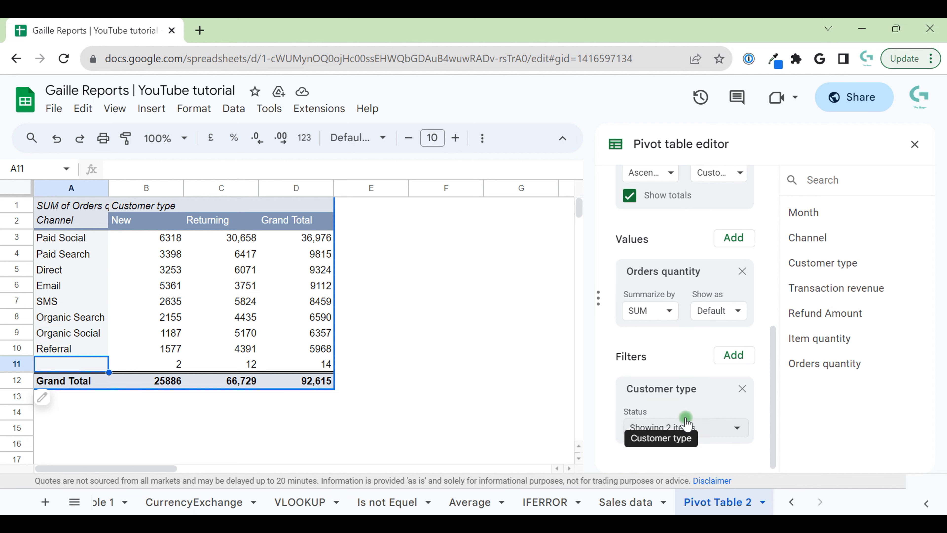
click(719, 357)
click(746, 232)
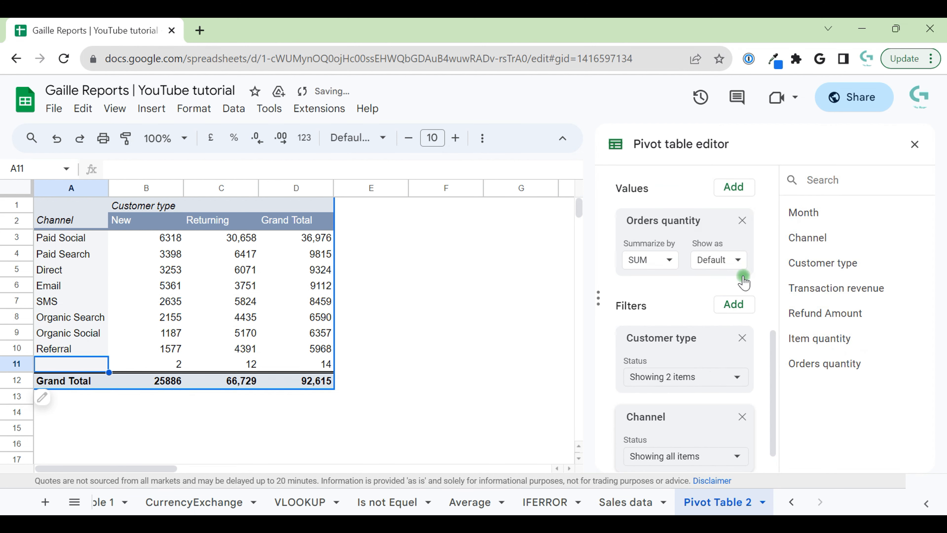
scroll(712, 391, down, 1)
click(722, 425)
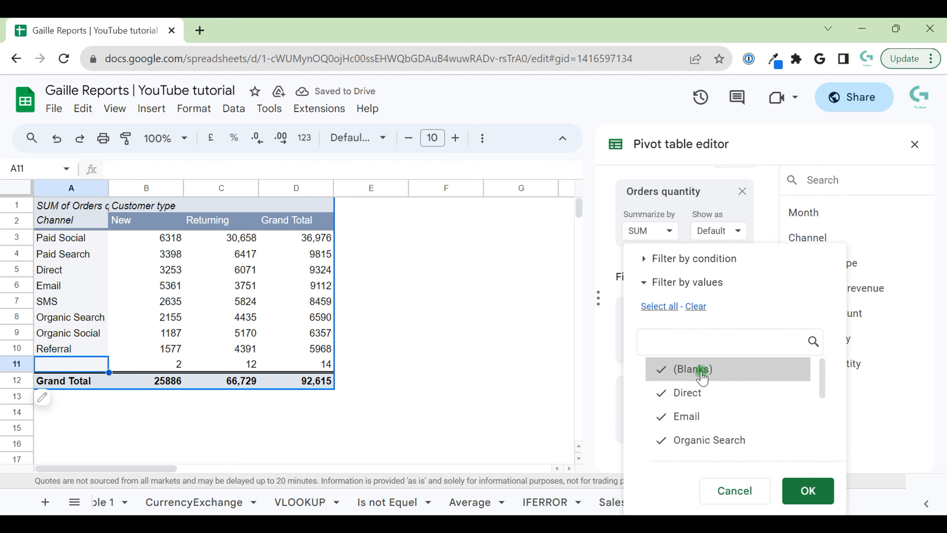
click(723, 376)
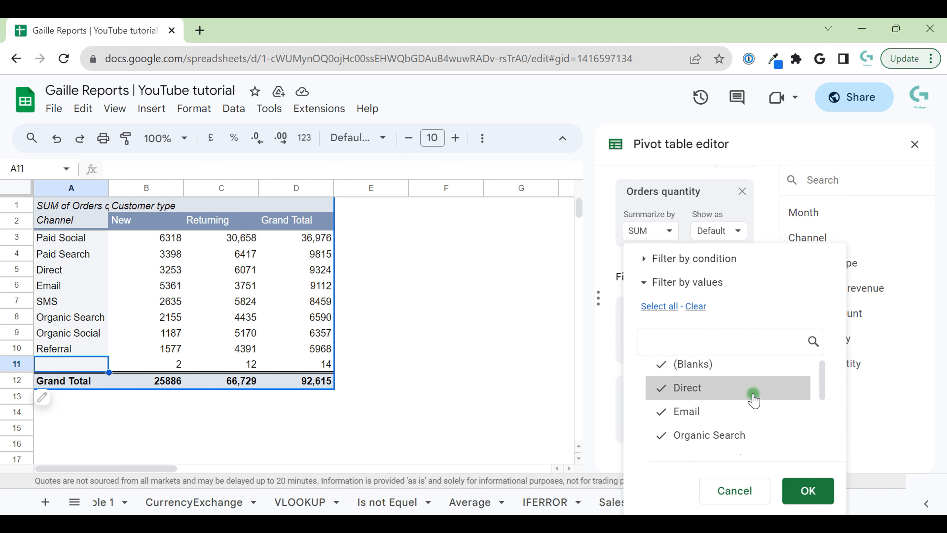
scroll(751, 395, down, 3)
scroll(753, 395, up, 3)
click(621, 260)
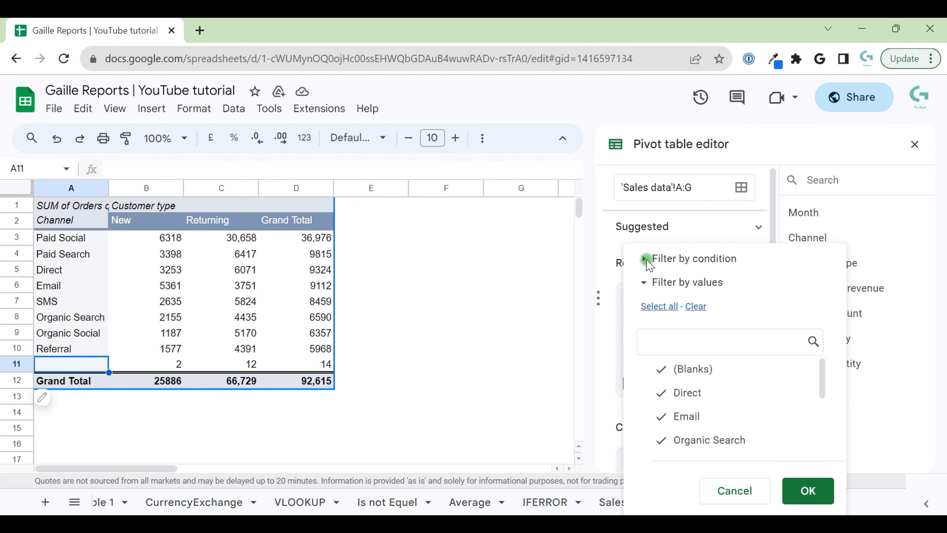
scroll(745, 421, down, 8)
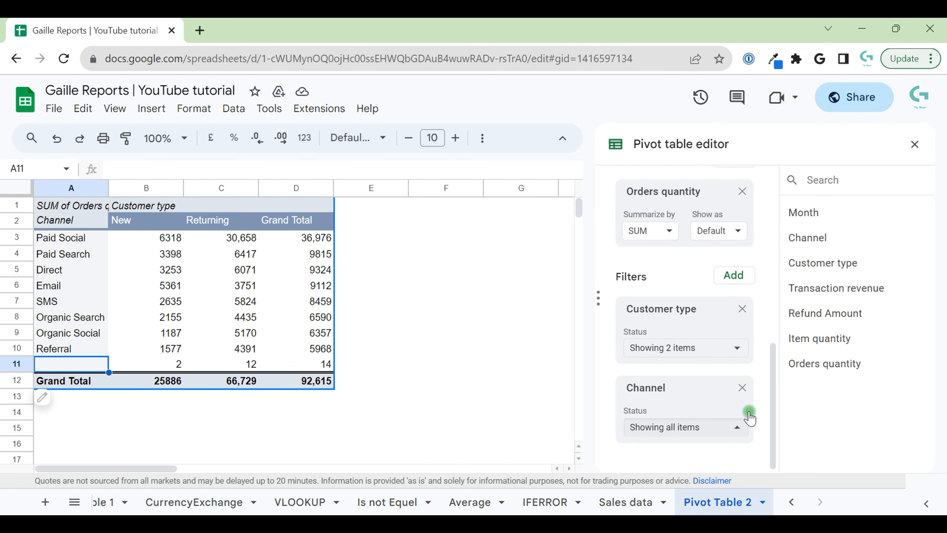
click(744, 425)
click(598, 315)
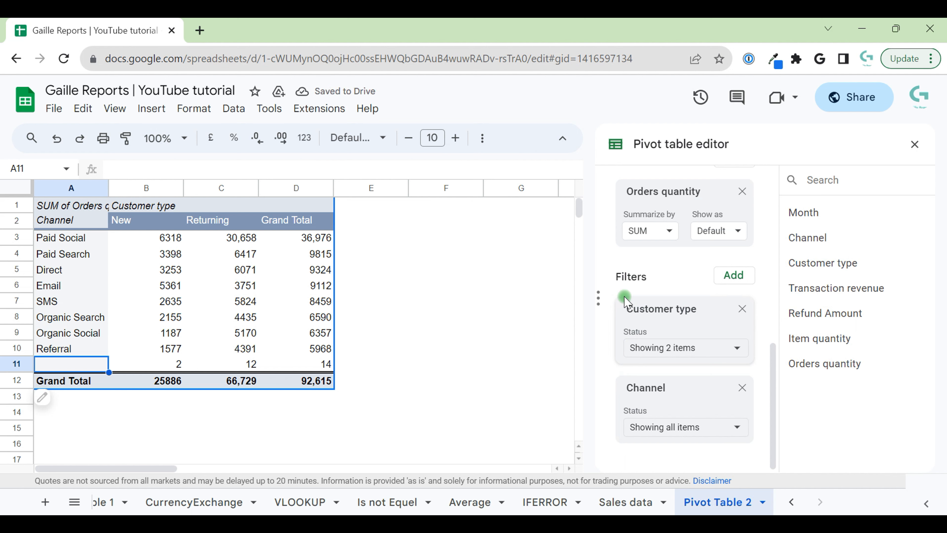
Step: Filter the Channel field by the condition Is not empty
click(748, 427)
click(644, 259)
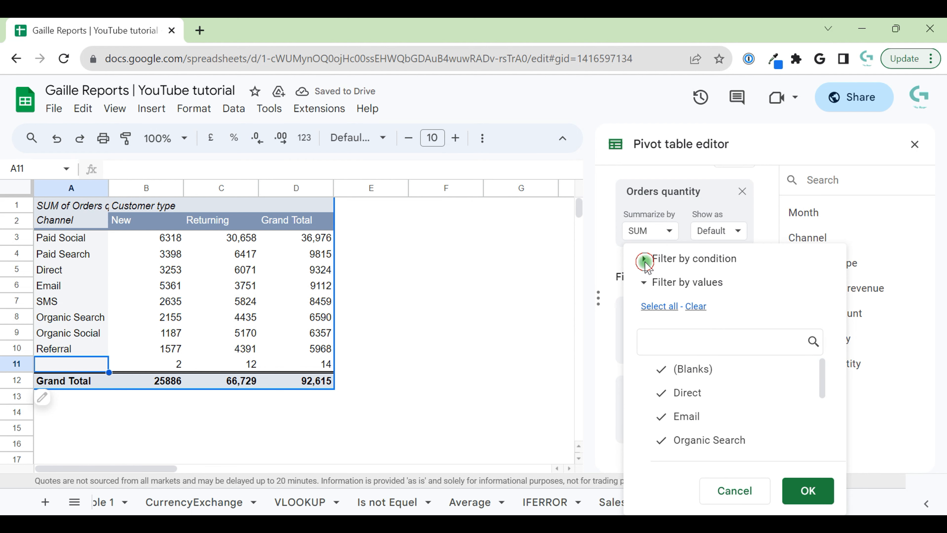
click(677, 257)
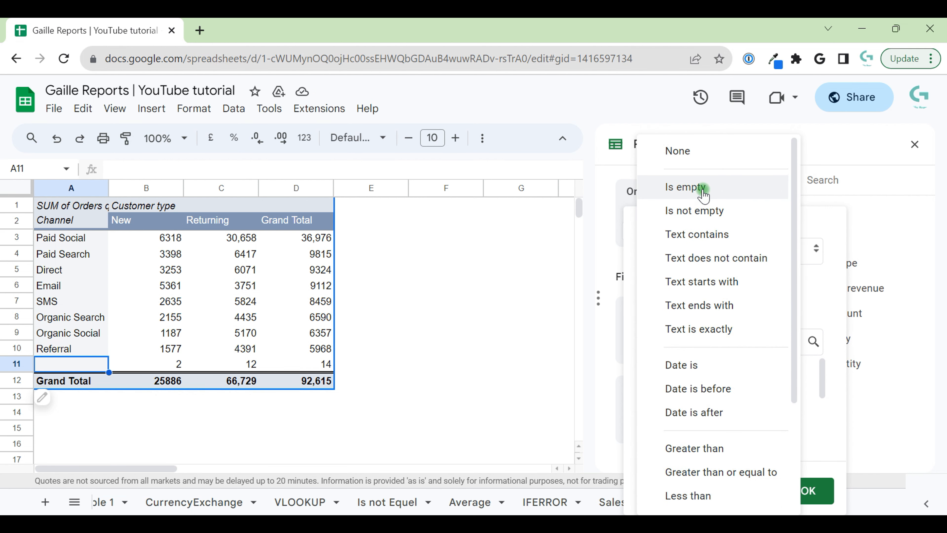
click(694, 211)
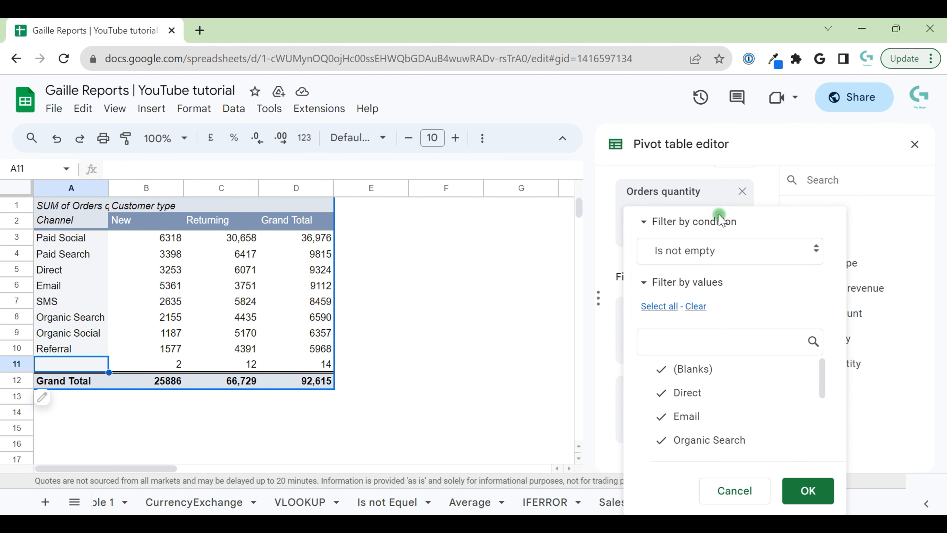
click(817, 486)
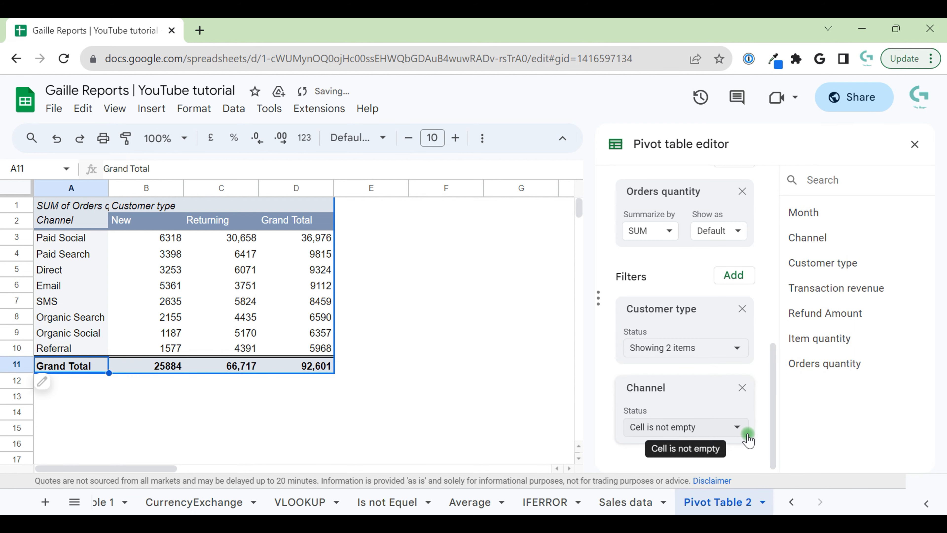
Step: Check the Channel filter's condition without changing it, and widen column A to fit the SUM of Orders quantity heading
click(740, 425)
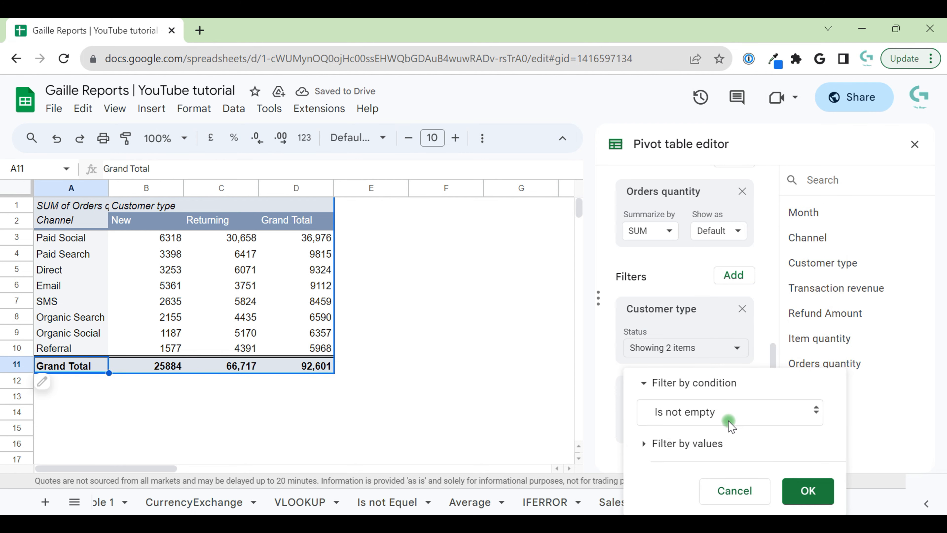
click(738, 499)
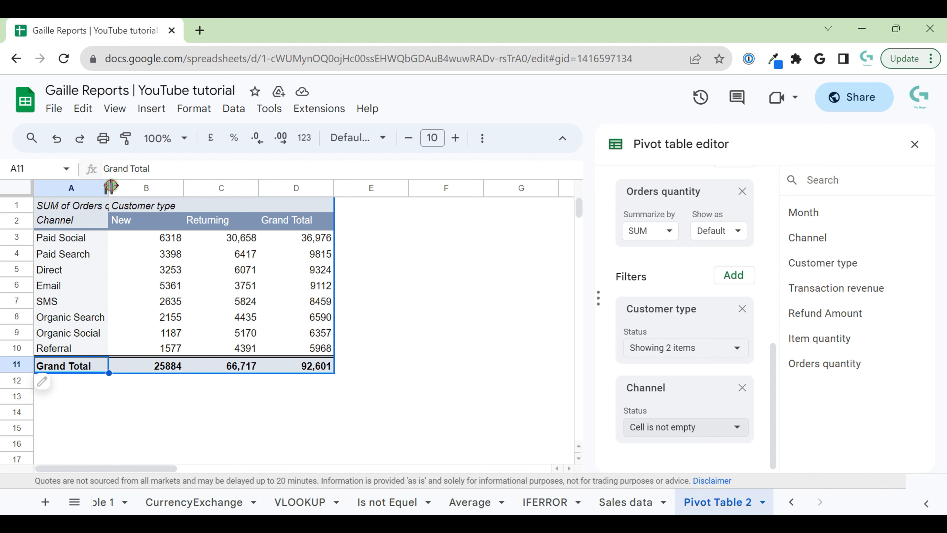
drag(111, 185, 149, 186)
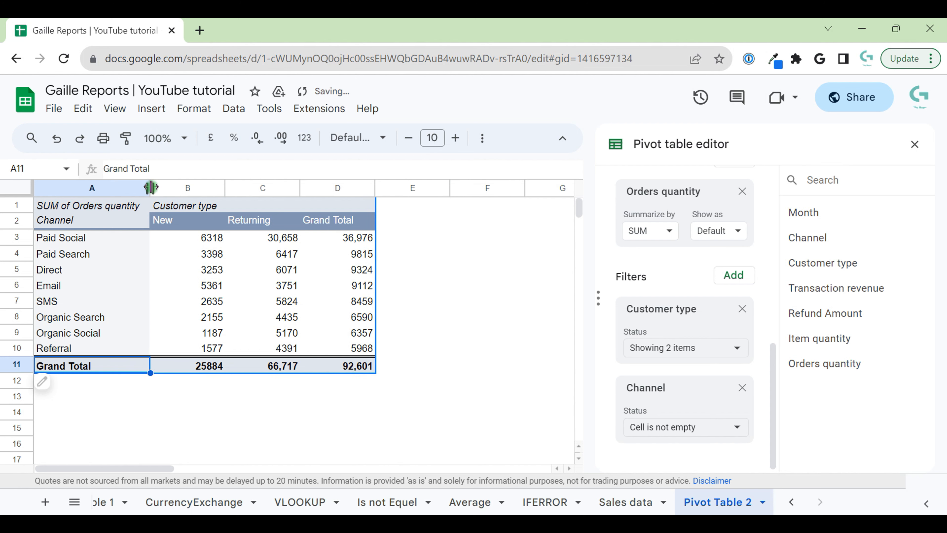
Step: Examine the available summary functions for the Orders quantity value field, keeping SUM
scroll(637, 355, up, 5)
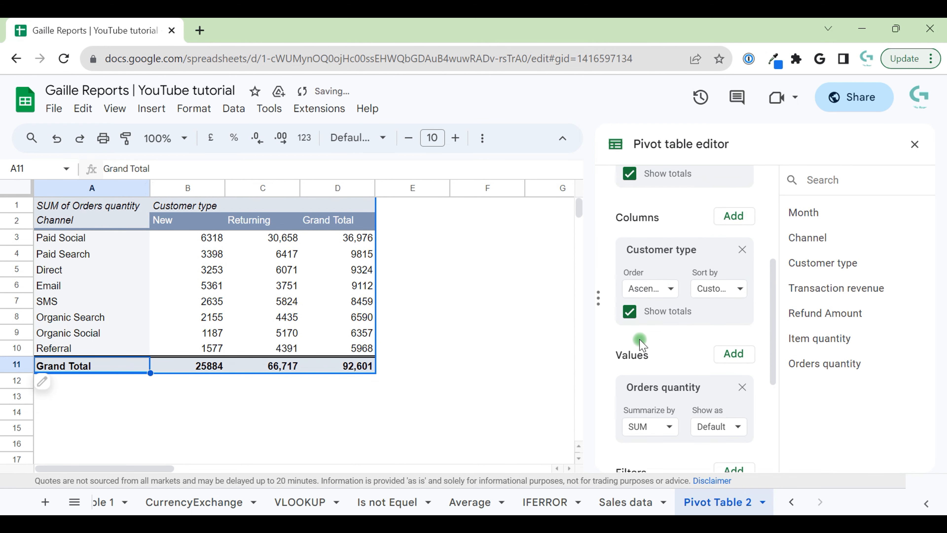
scroll(640, 343, down, 2)
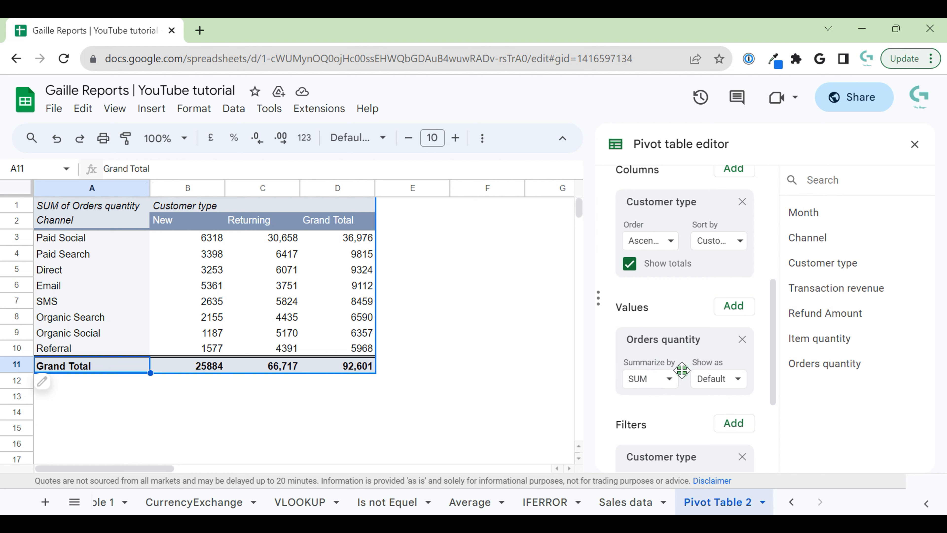
click(664, 378)
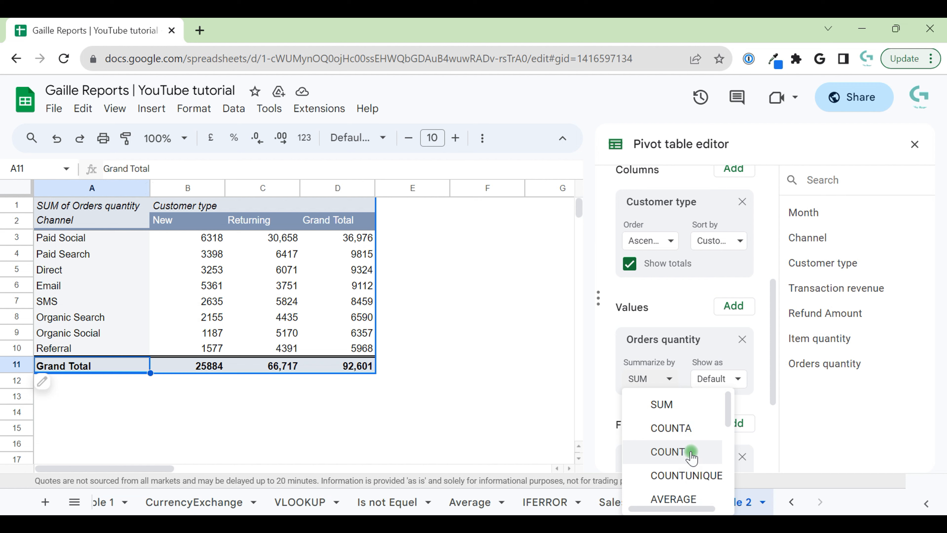
scroll(692, 472, down, 2)
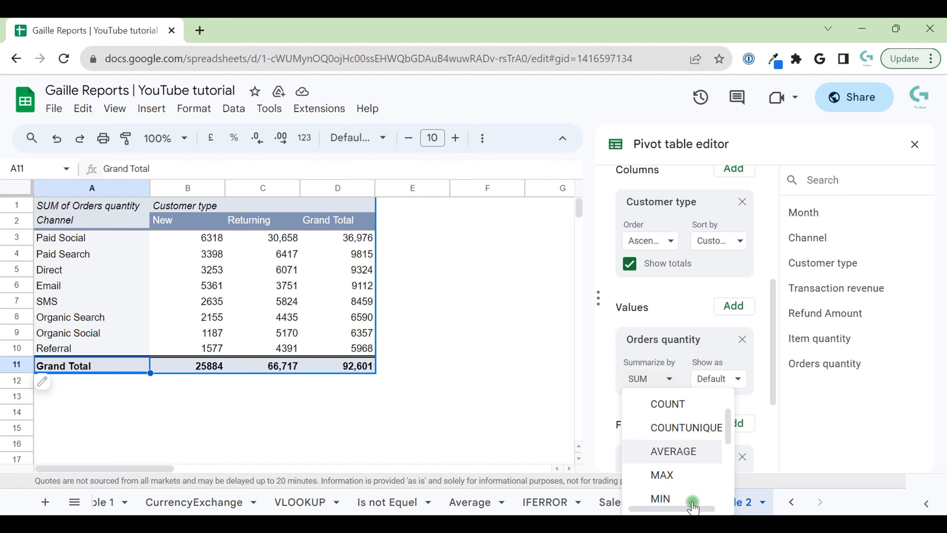
scroll(693, 481, down, 5)
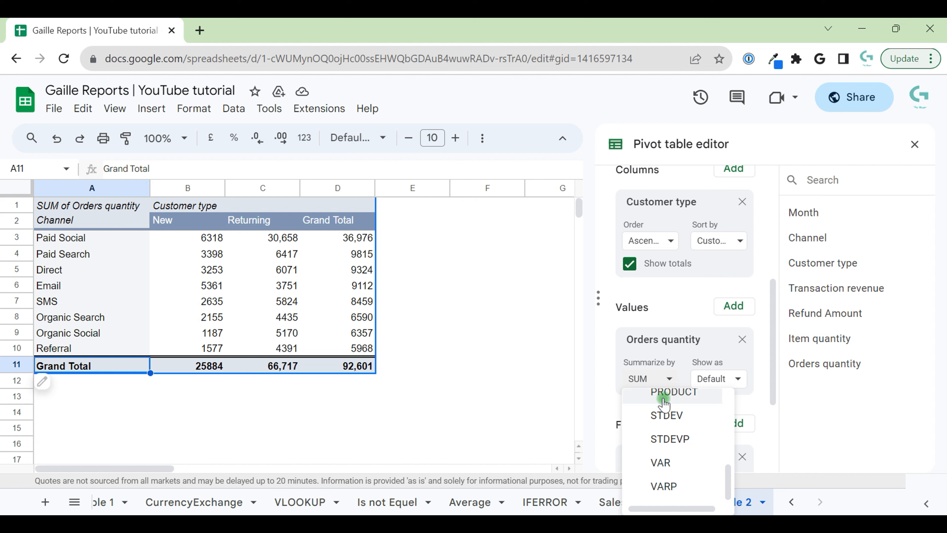
click(631, 314)
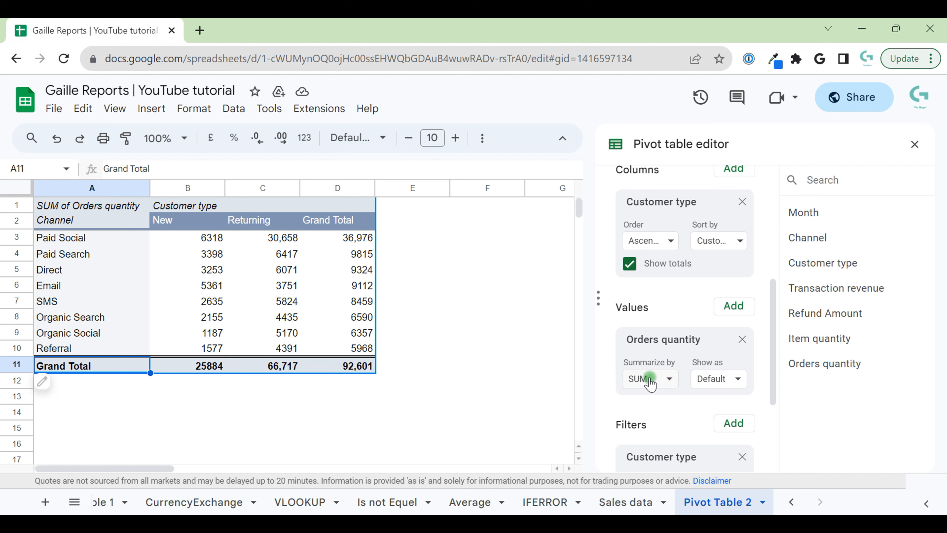
click(667, 378)
click(668, 321)
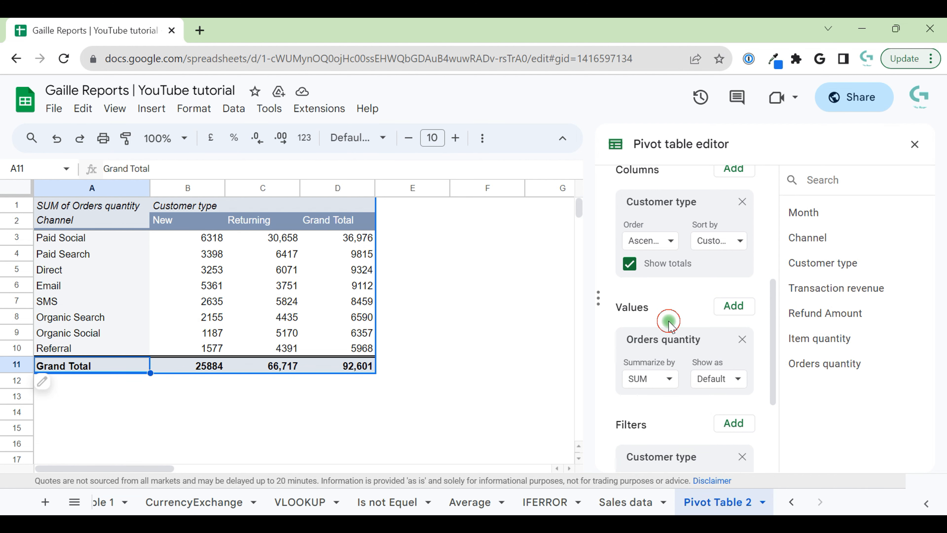
click(665, 381)
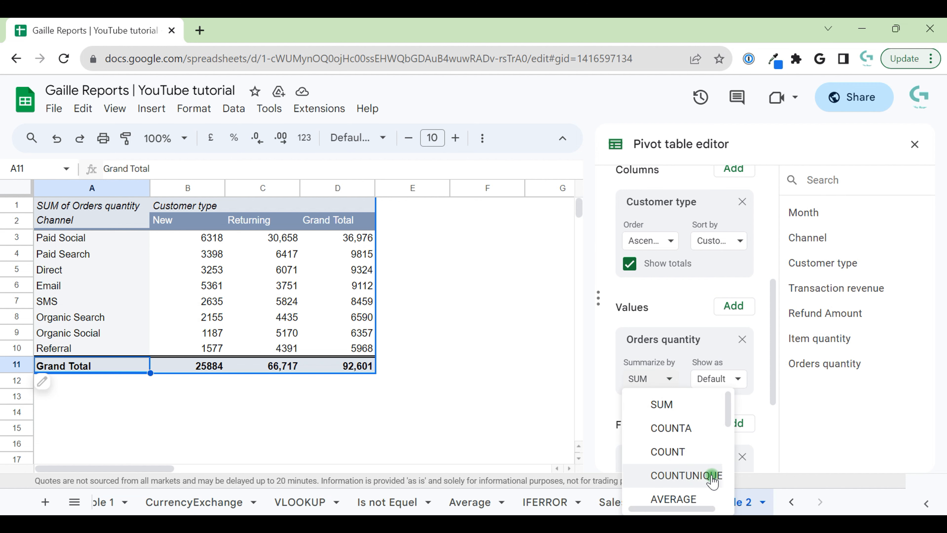
click(656, 292)
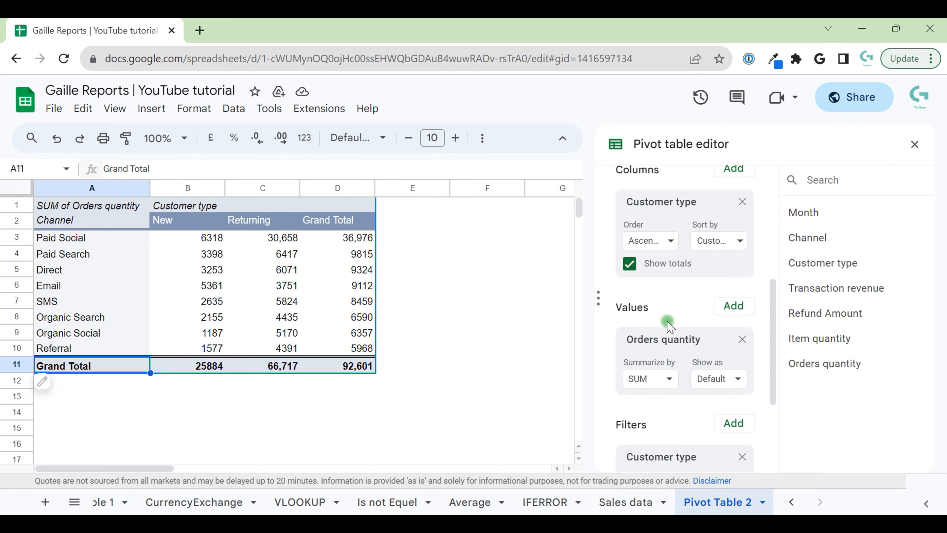
click(662, 377)
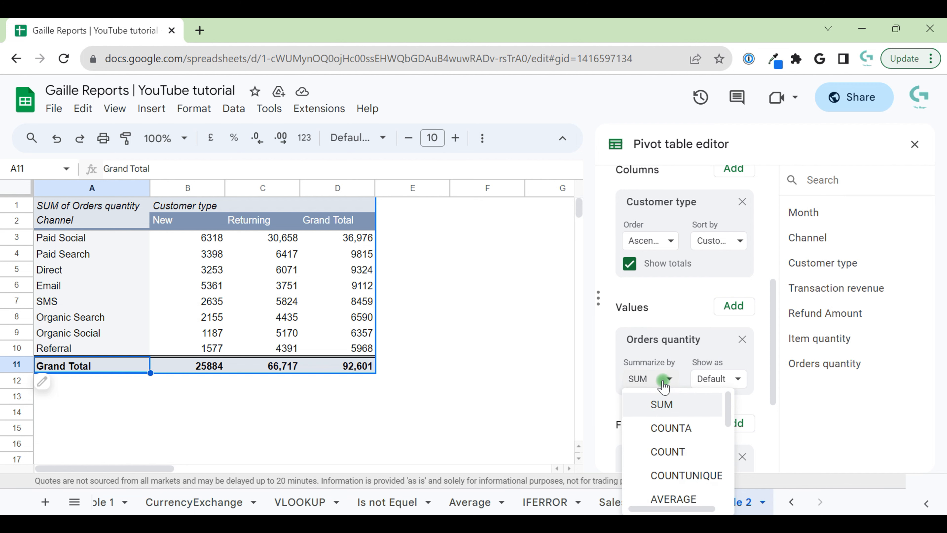
click(674, 315)
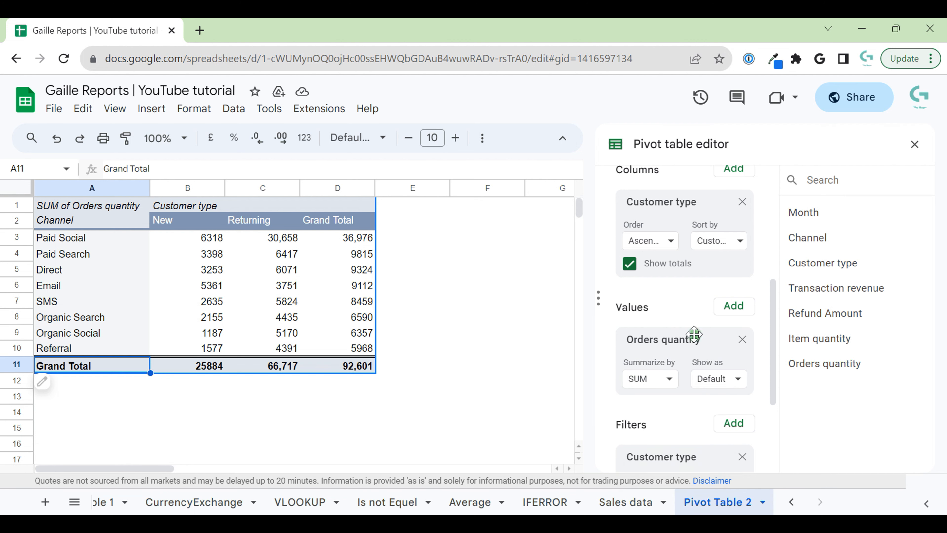
Step: Show the Orders quantity values as % of row and select the Email channel's value for new customers
click(738, 379)
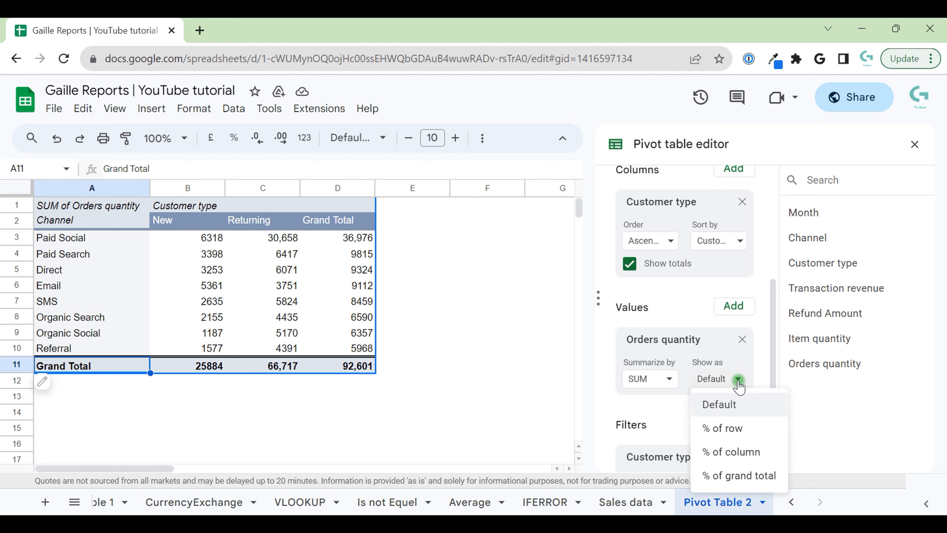
click(743, 432)
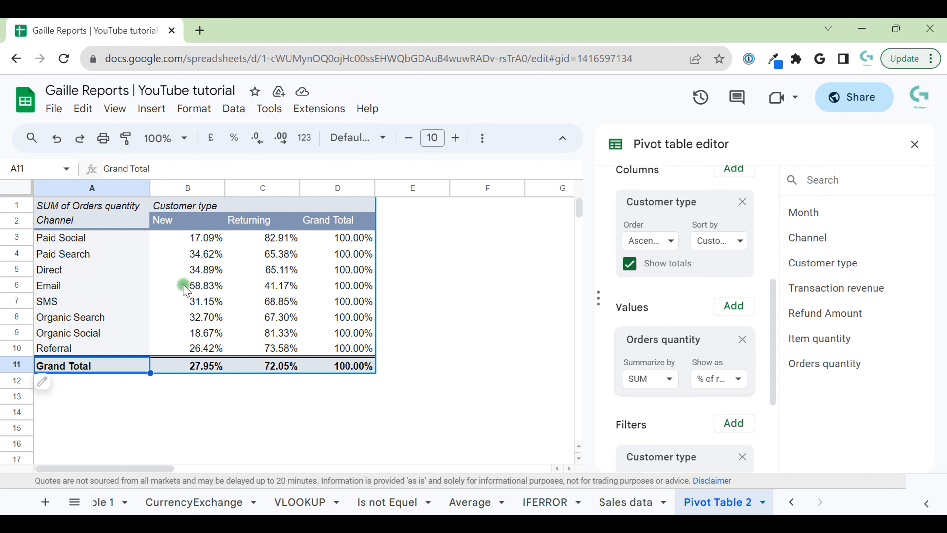
drag(183, 288, 230, 295)
click(200, 286)
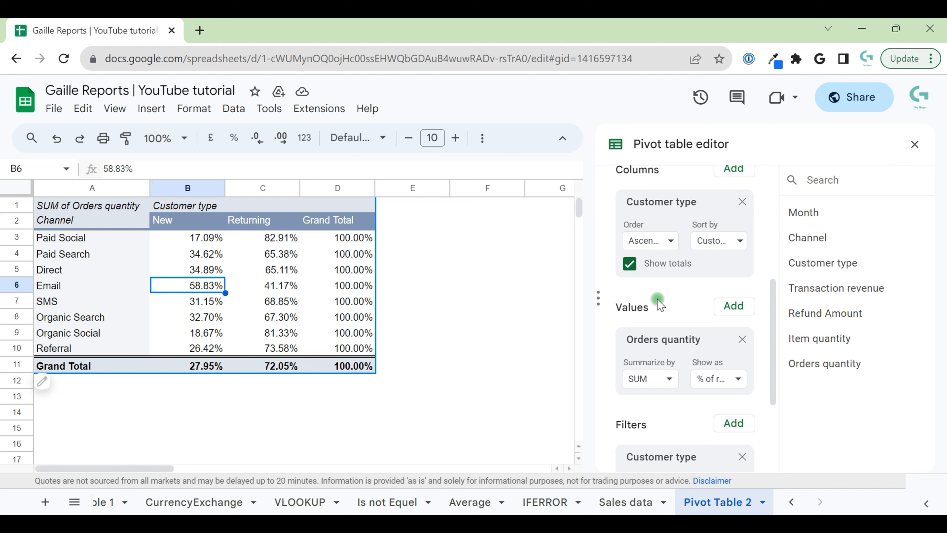
Step: Show the Orders quantity values as % of column, and return them to the Default display
scroll(662, 316, down, 3)
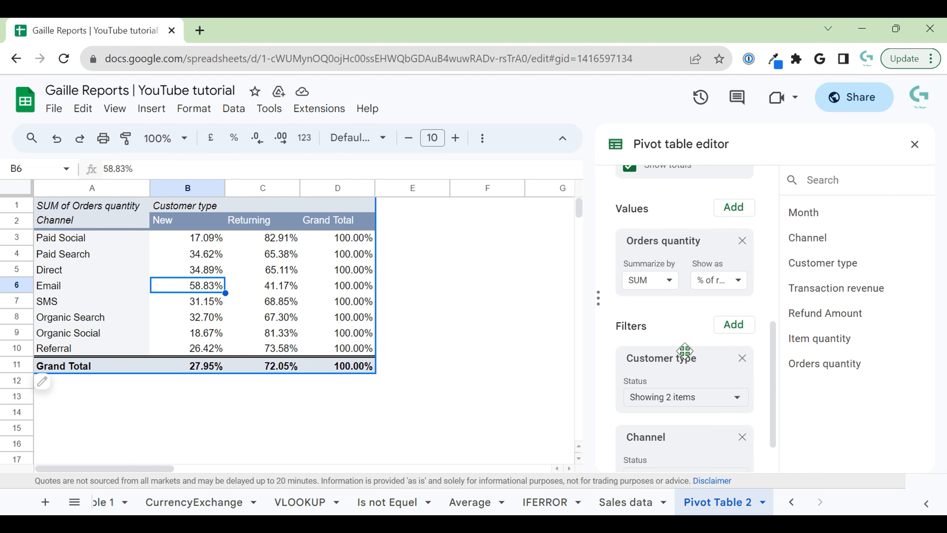
click(733, 278)
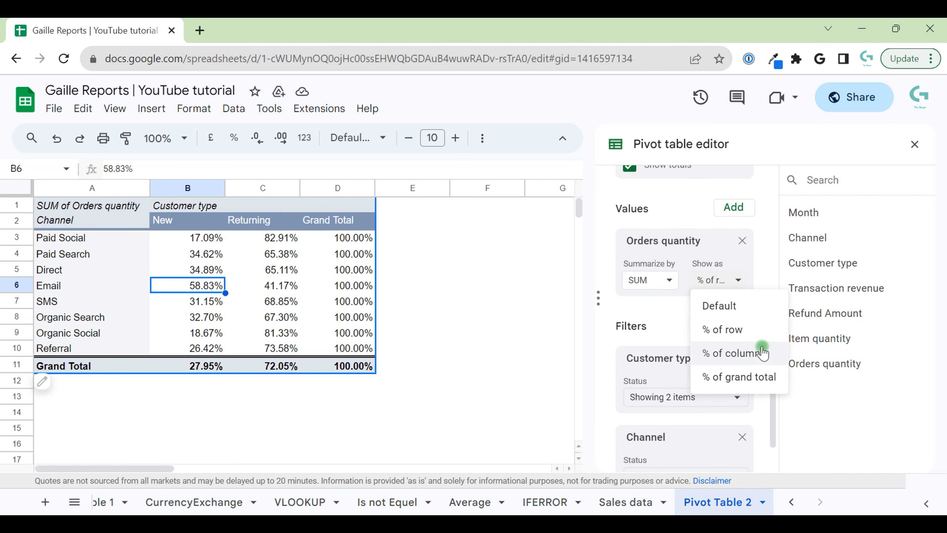
click(759, 355)
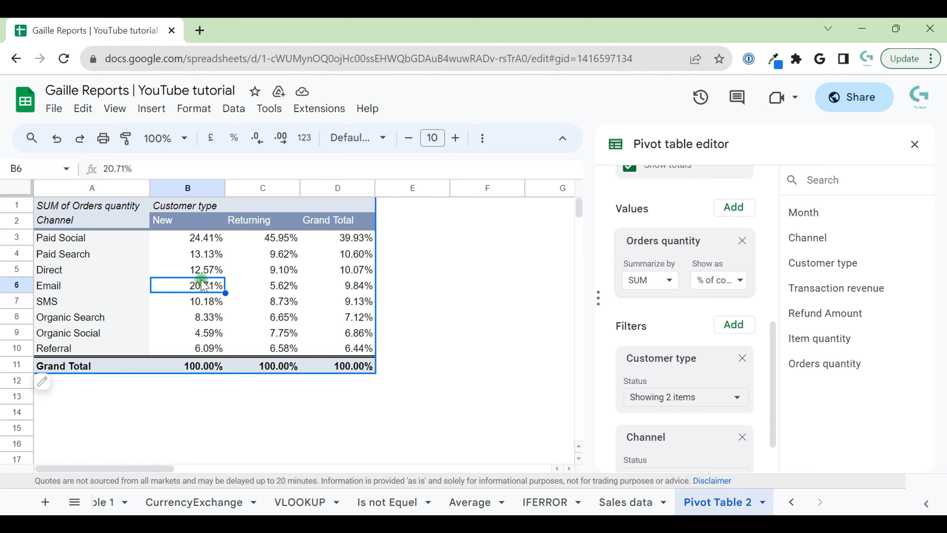
click(727, 280)
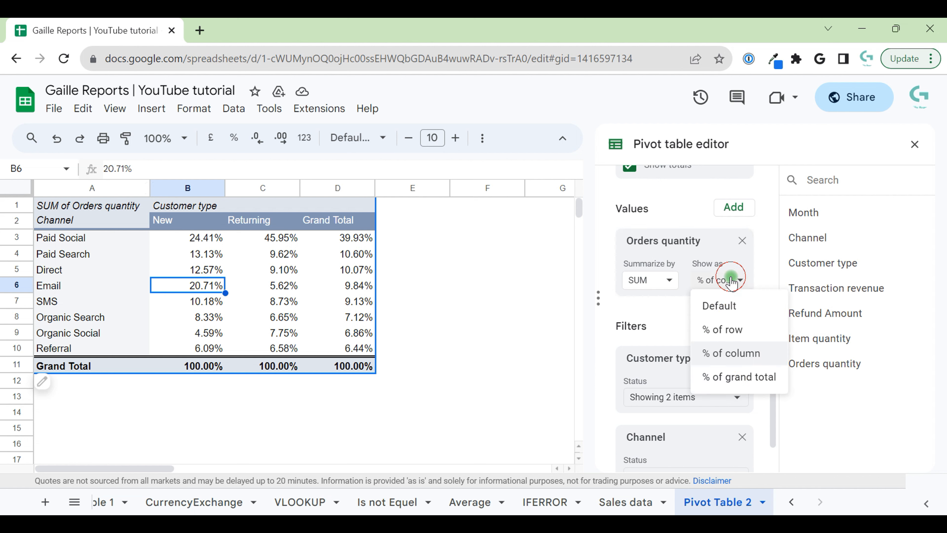
click(725, 314)
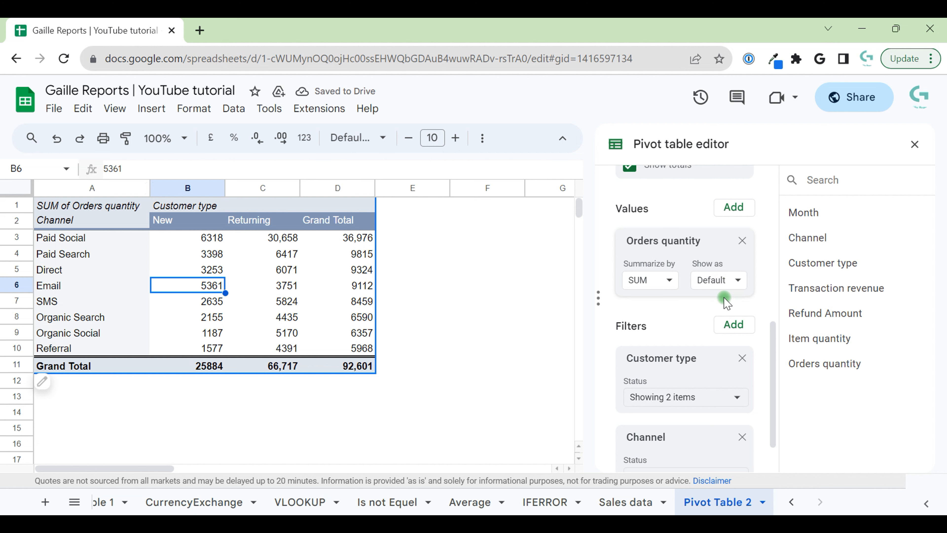
Step: Add Orders quantity as a second value field and show it as % of column
click(733, 210)
click(784, 445)
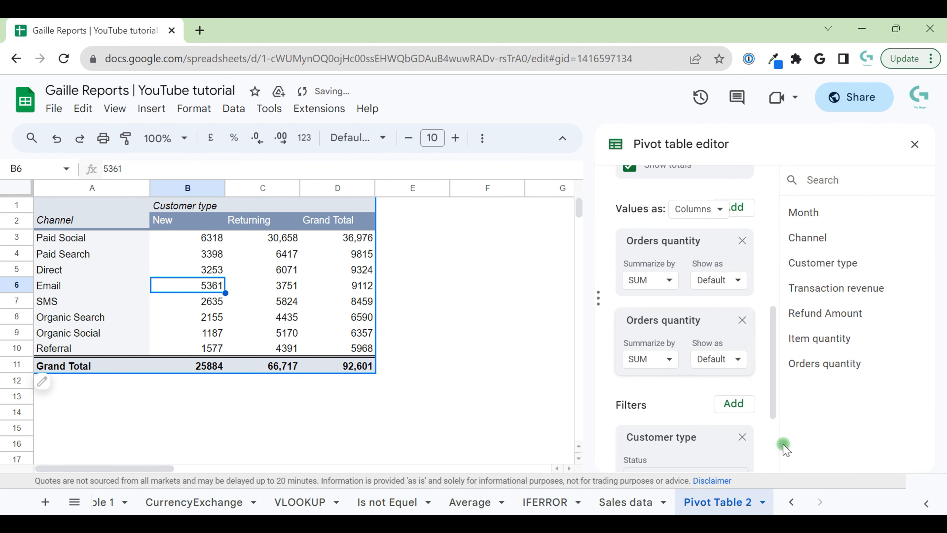
click(737, 358)
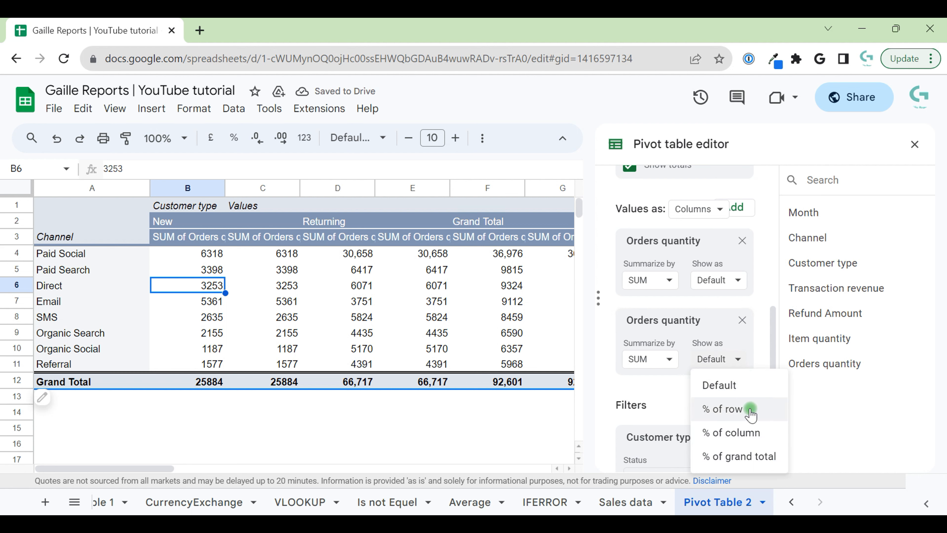
click(752, 431)
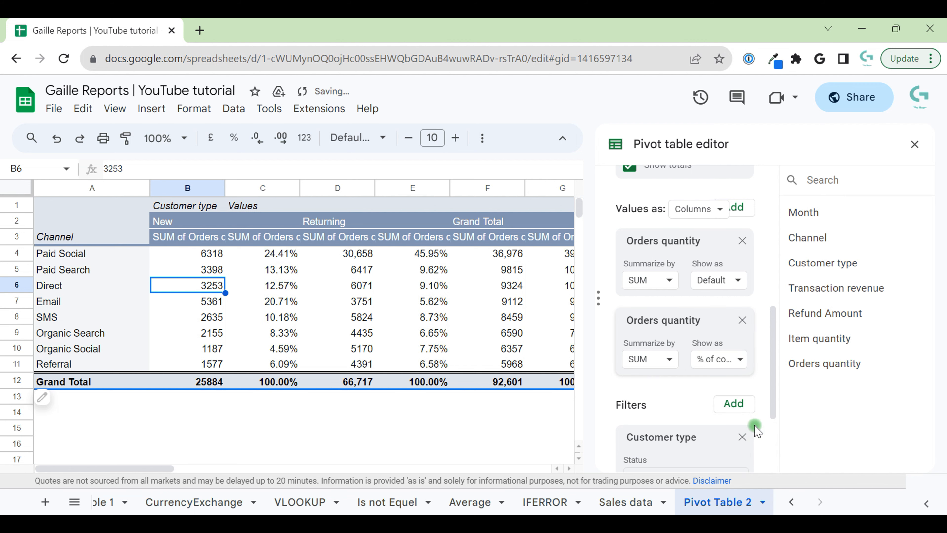
Step: Close the pivot table editor and rename the value heading in B3 to Orders quantity
click(278, 240)
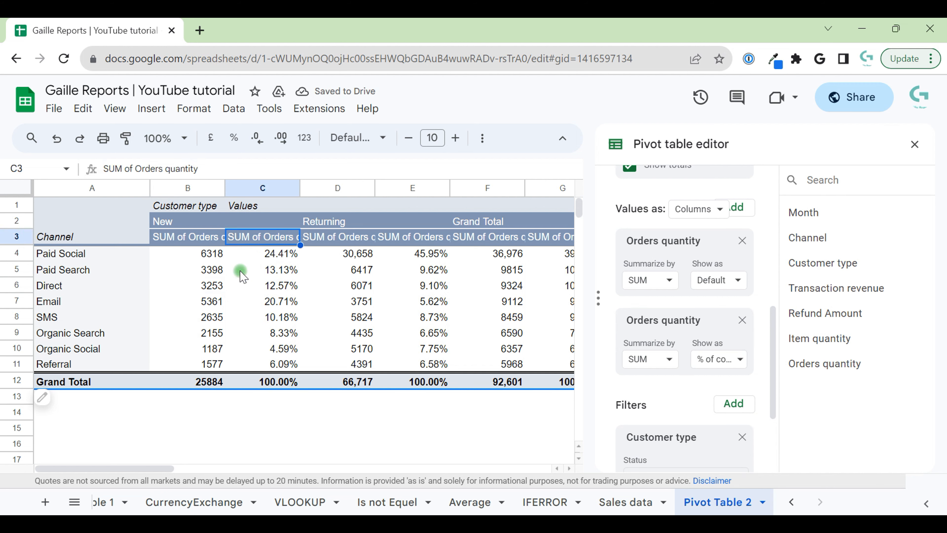
click(200, 236)
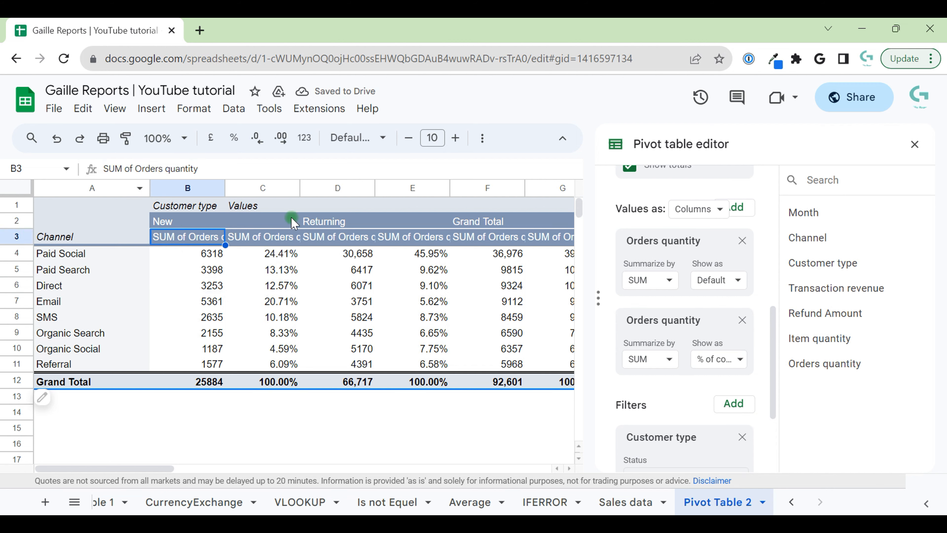
click(912, 146)
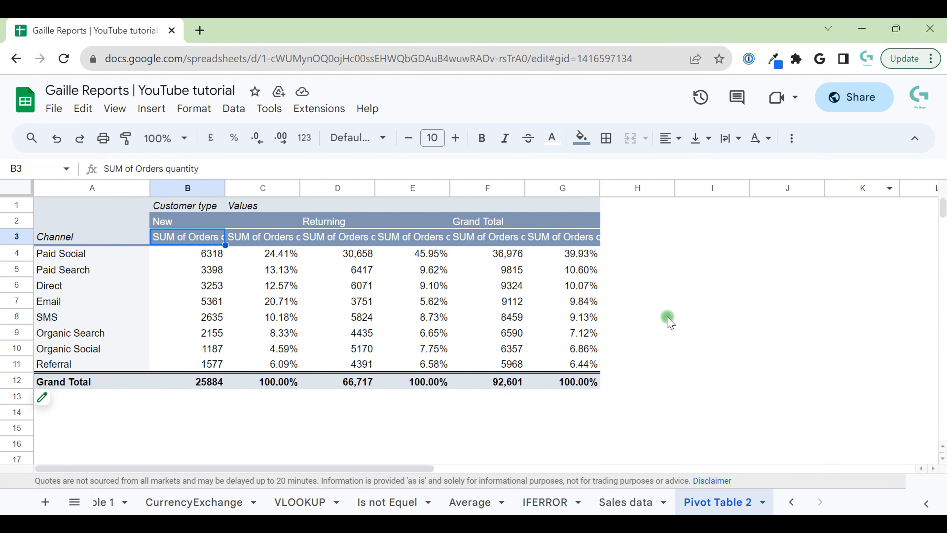
click(666, 317)
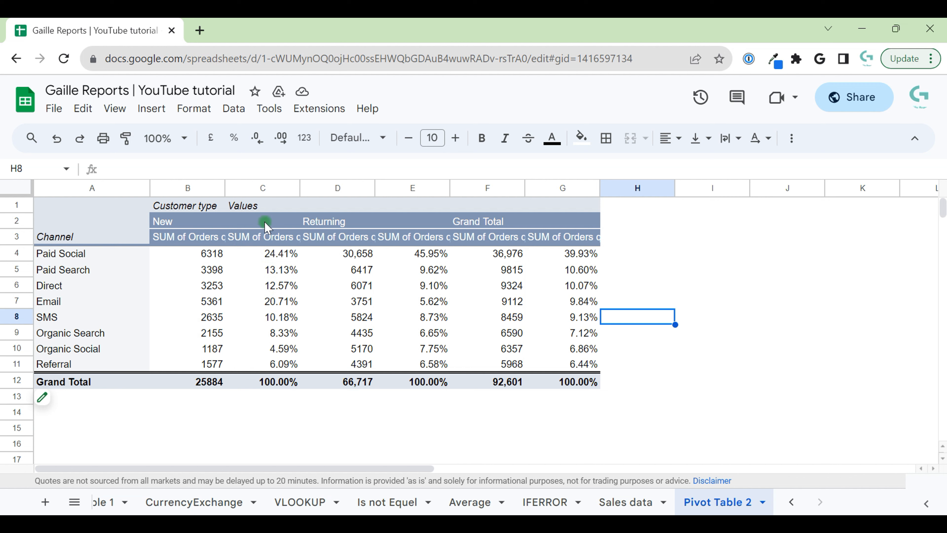
click(179, 237)
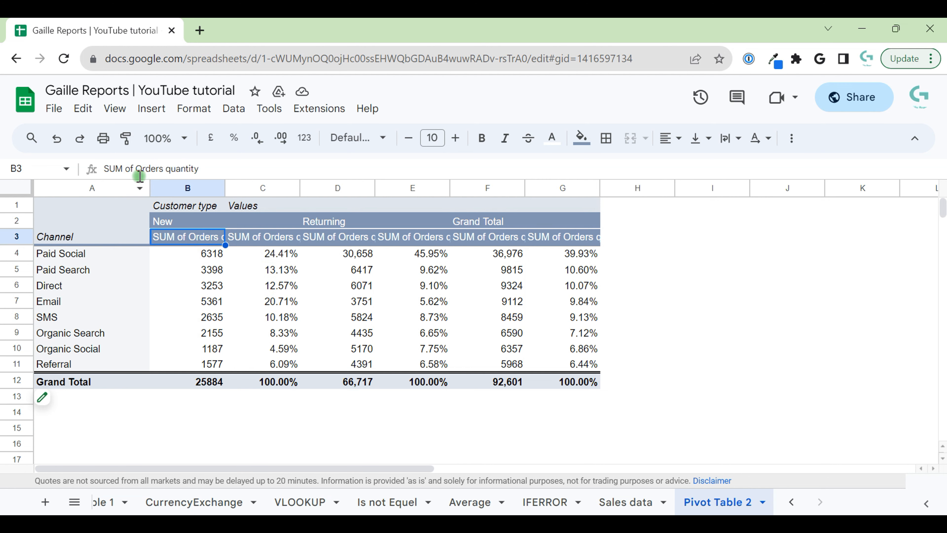
drag(138, 170, 3, 156)
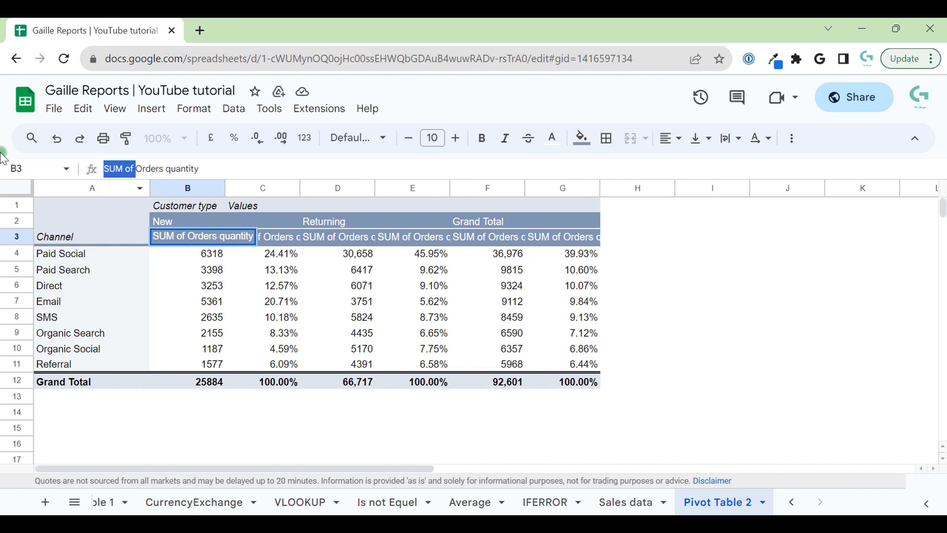
key(BackSpace)
key(Return)
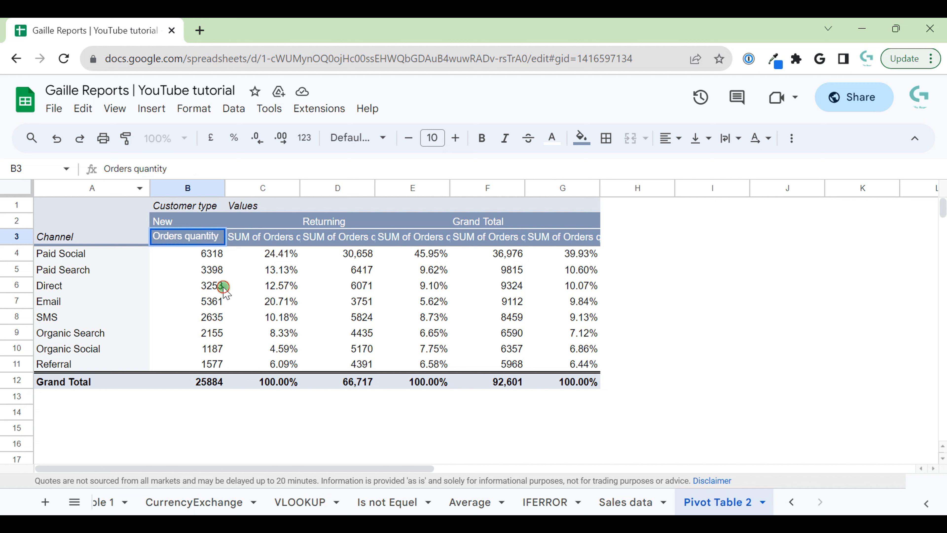
Step: Rename the percentage value heading in C3 to % of total
click(264, 238)
drag(198, 169, 3, 169)
text(^ o)
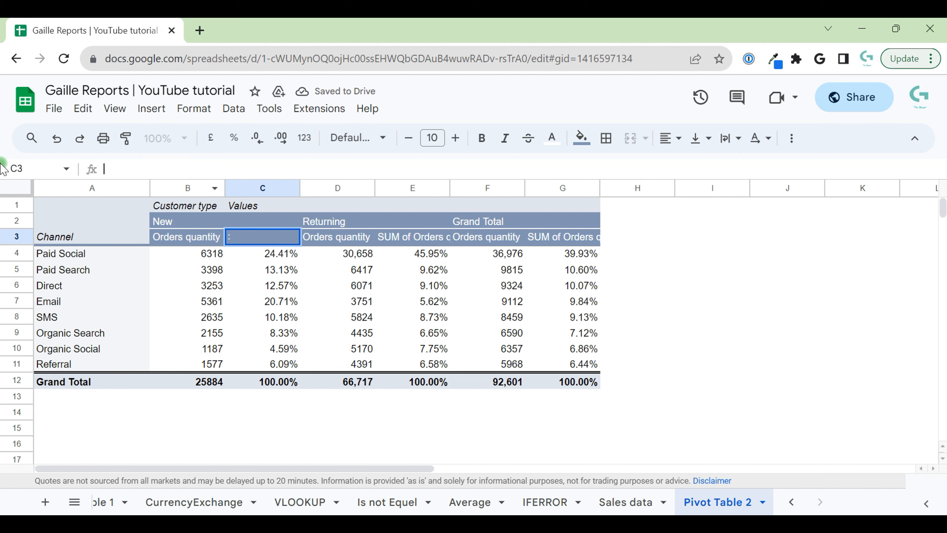
text( щ)
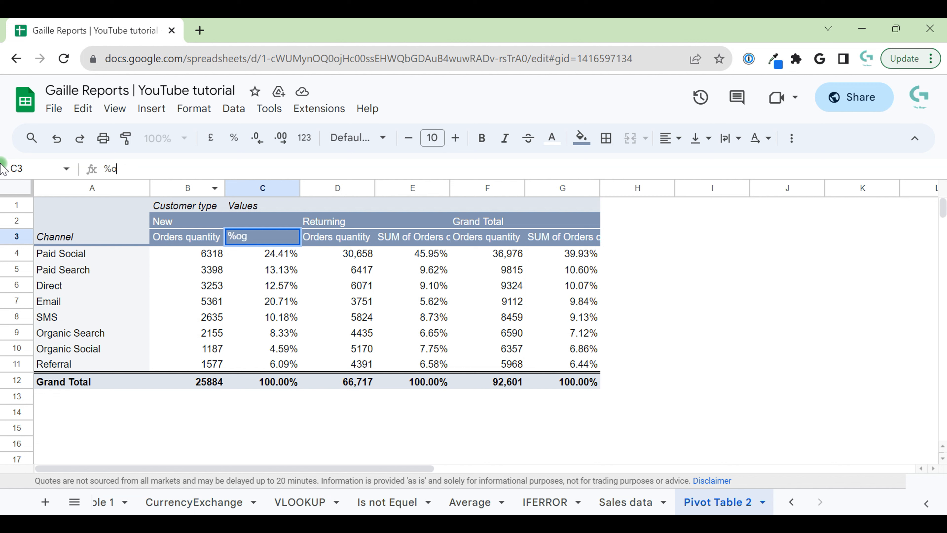
text(f total)
key(Return)
key(Up)
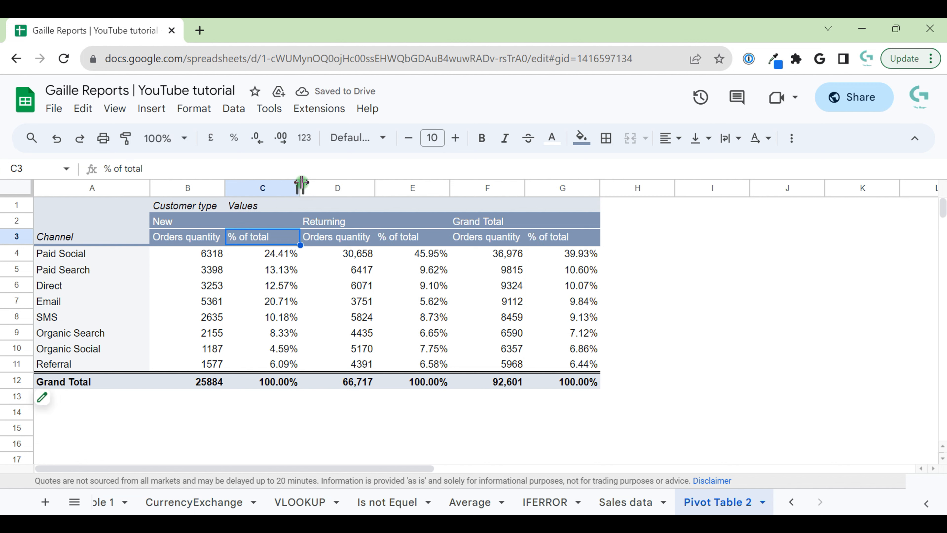
Step: Narrow columns C and G to fit their % of total headings
drag(301, 183, 290, 186)
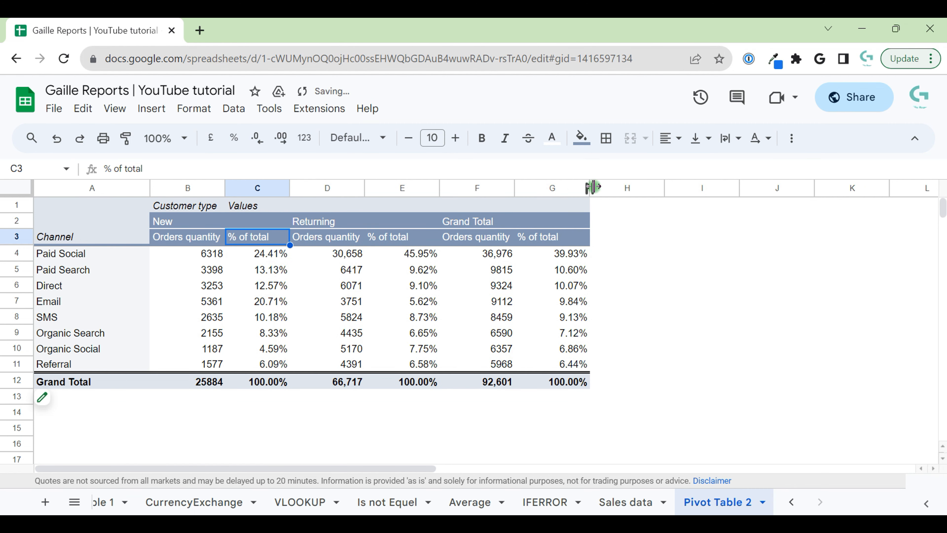
drag(592, 187, 569, 191)
drag(569, 190, 579, 190)
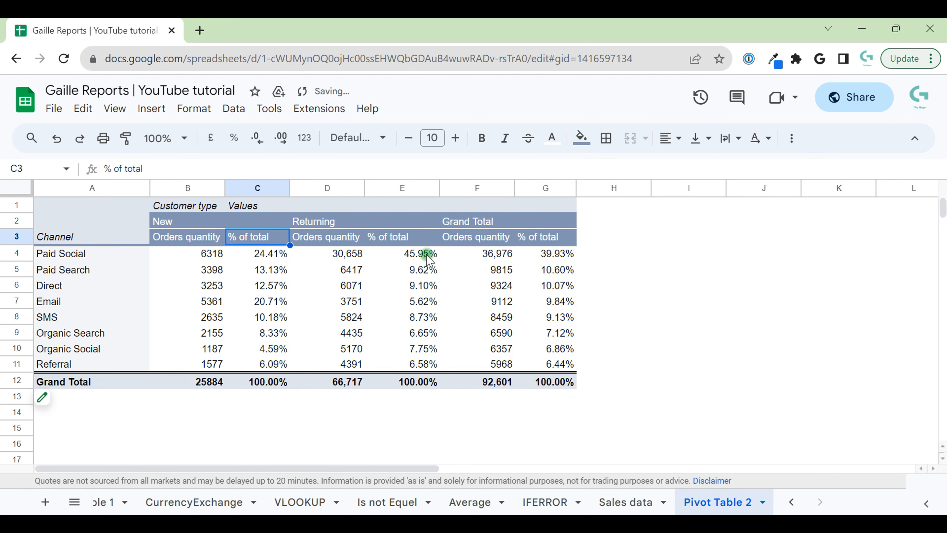
Step: Compare the order quantities and percentage shares by channel for new and returning customers
click(211, 259)
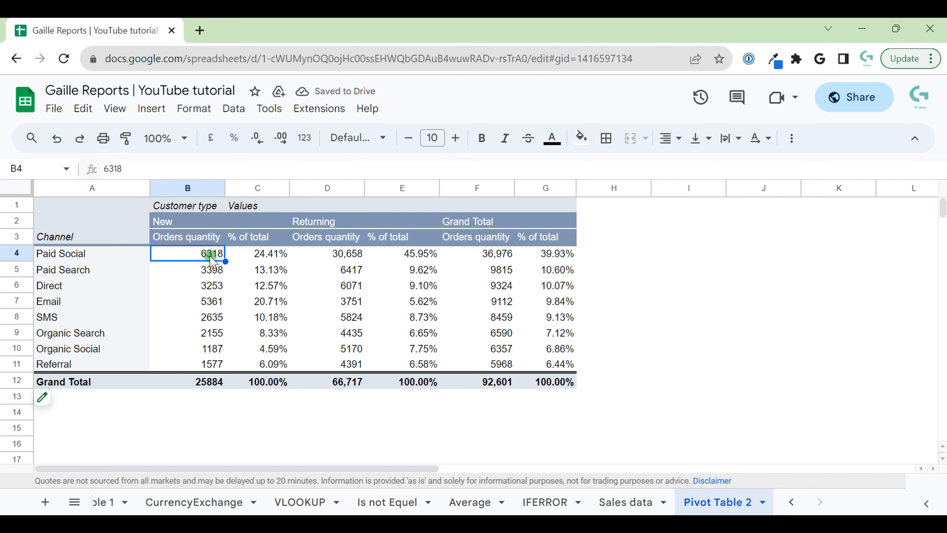
drag(211, 259, 214, 350)
click(215, 351)
click(327, 260)
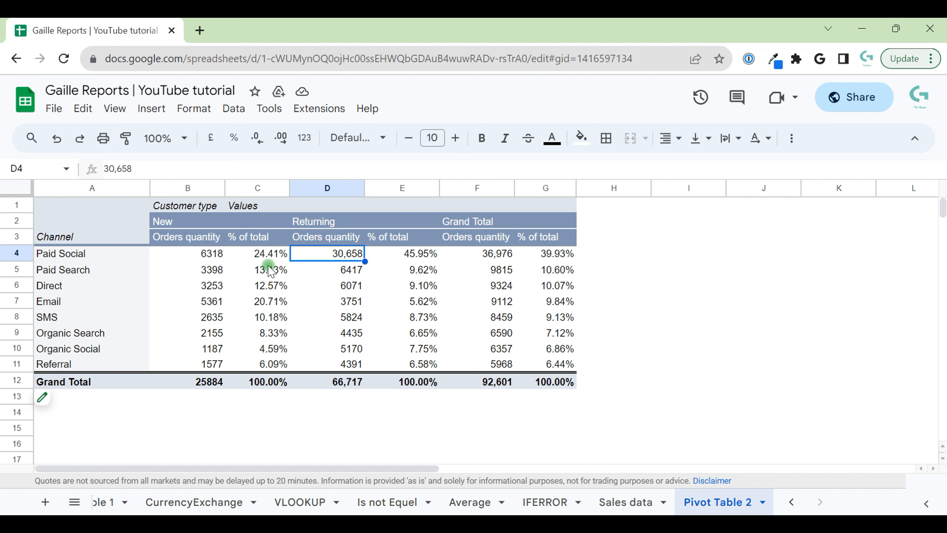
click(401, 255)
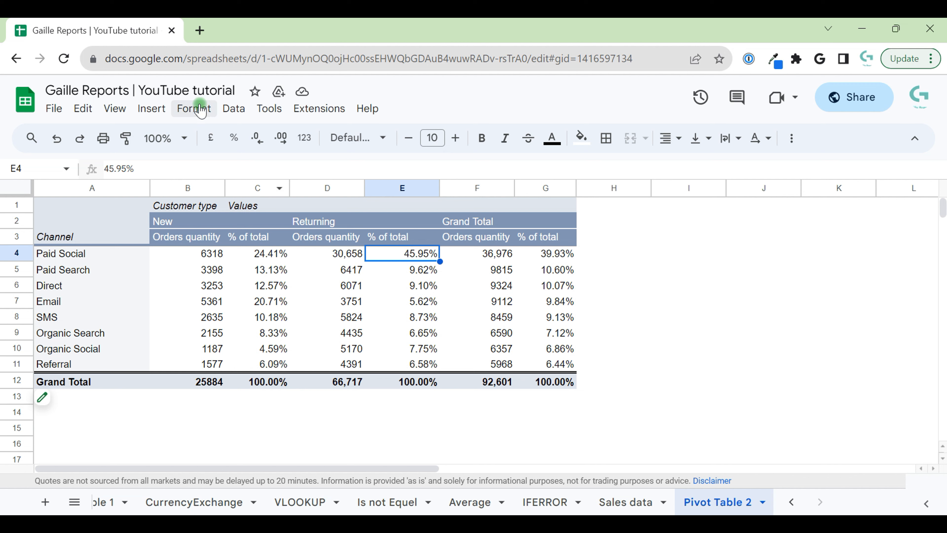
click(296, 272)
click(183, 271)
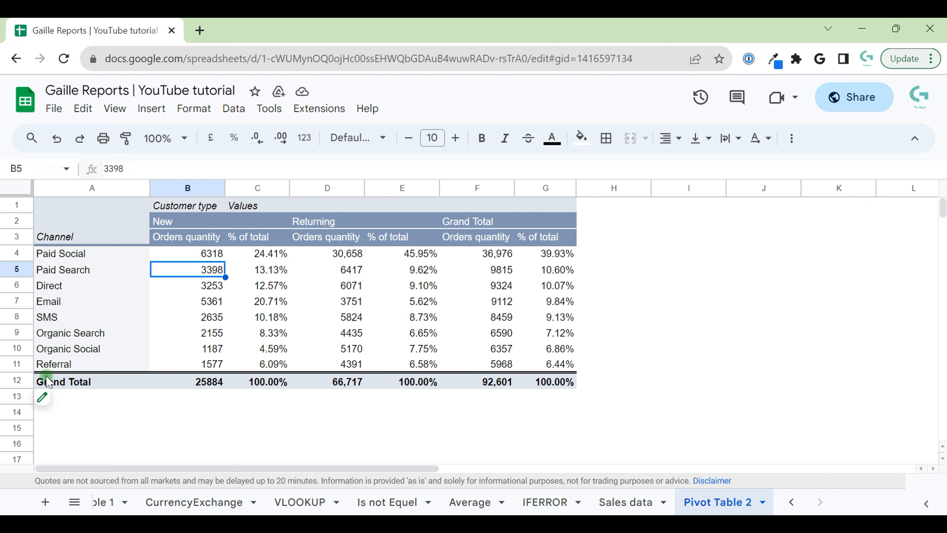
Step: Reopen the pivot table editor to review the available fields and the row and column settings, and close it
click(41, 398)
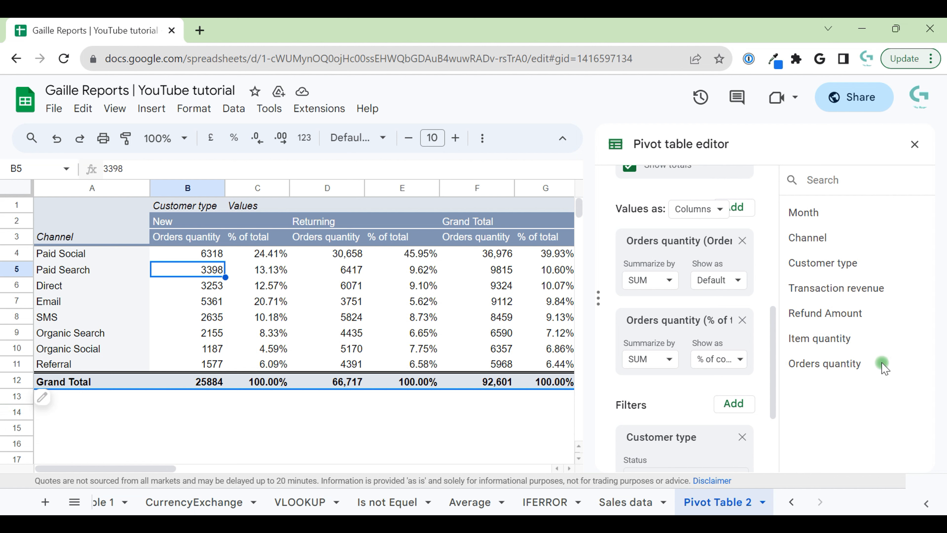
scroll(708, 341, up, 5)
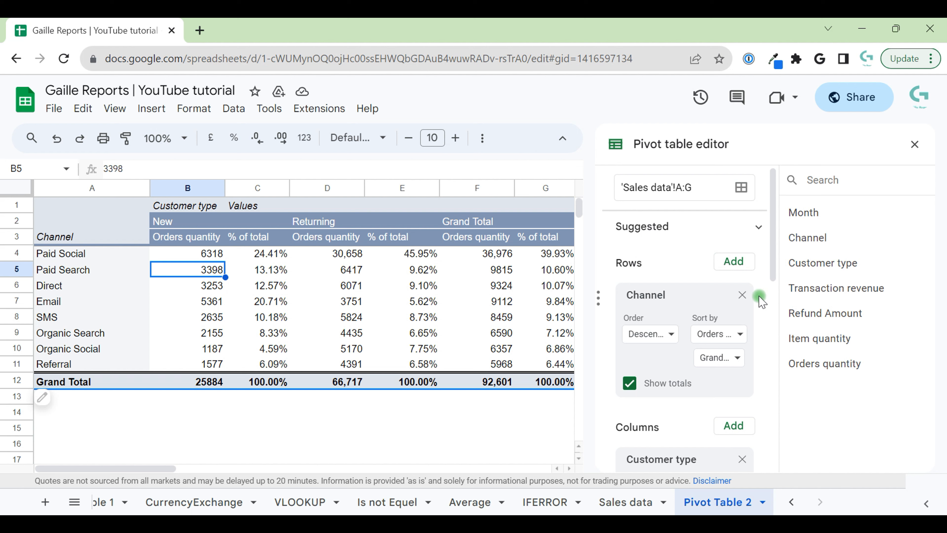
click(910, 146)
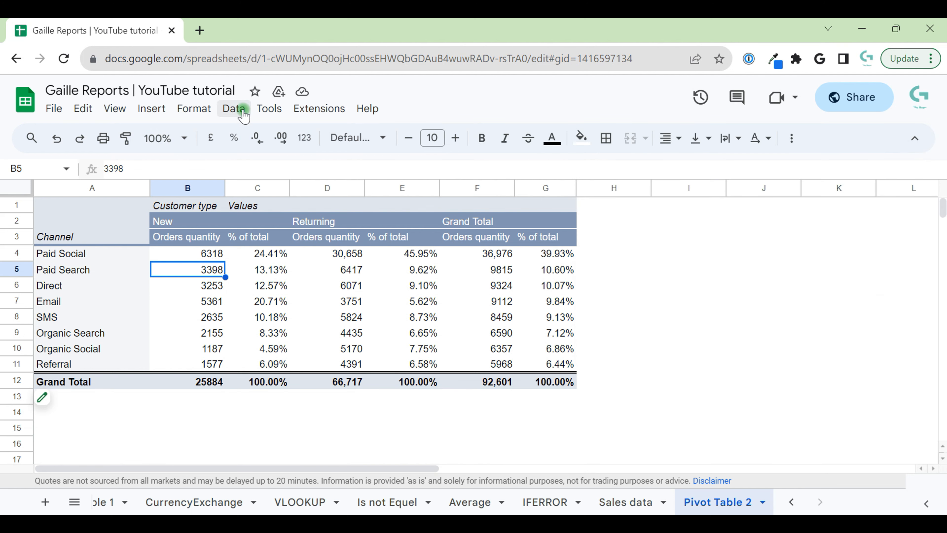
Step: Apply the Simple Light theme to the spreadsheet
click(235, 109)
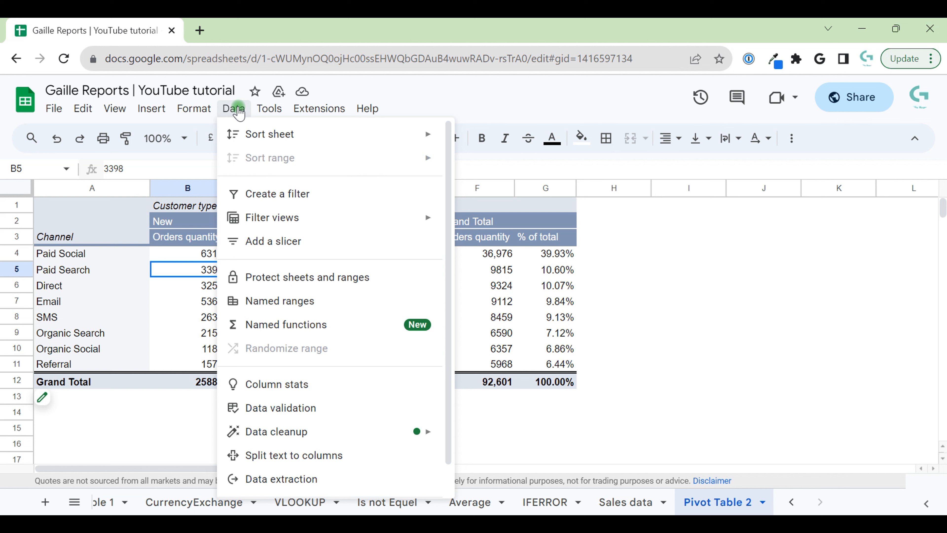
mouse_move(275, 114)
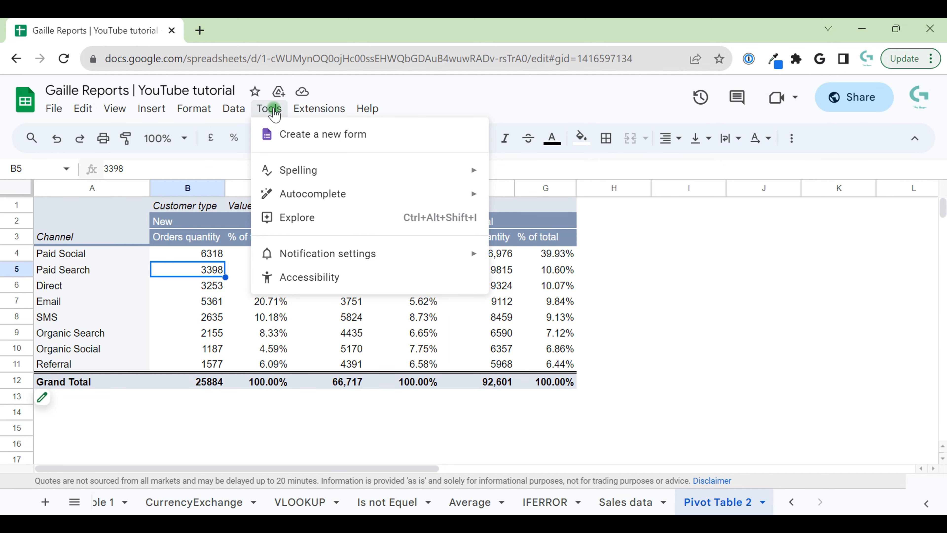
mouse_move(193, 109)
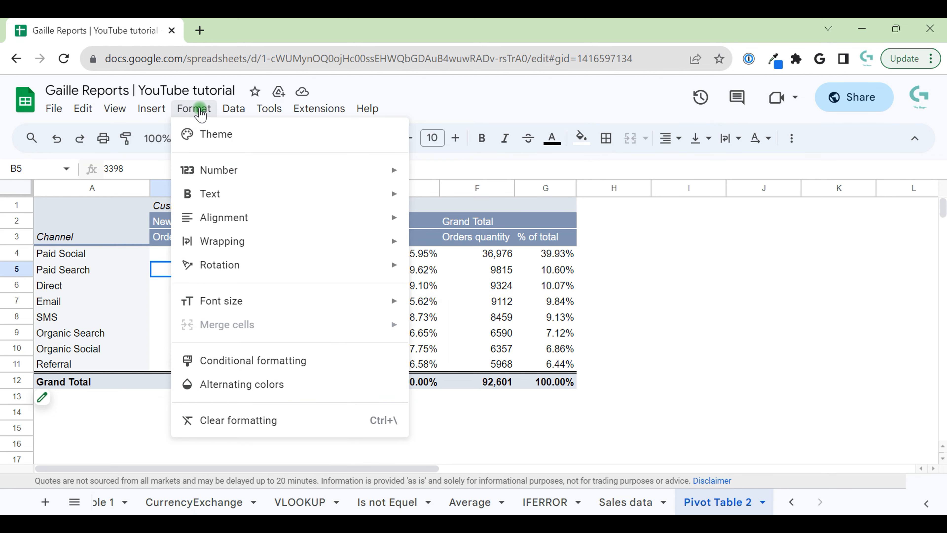
click(201, 134)
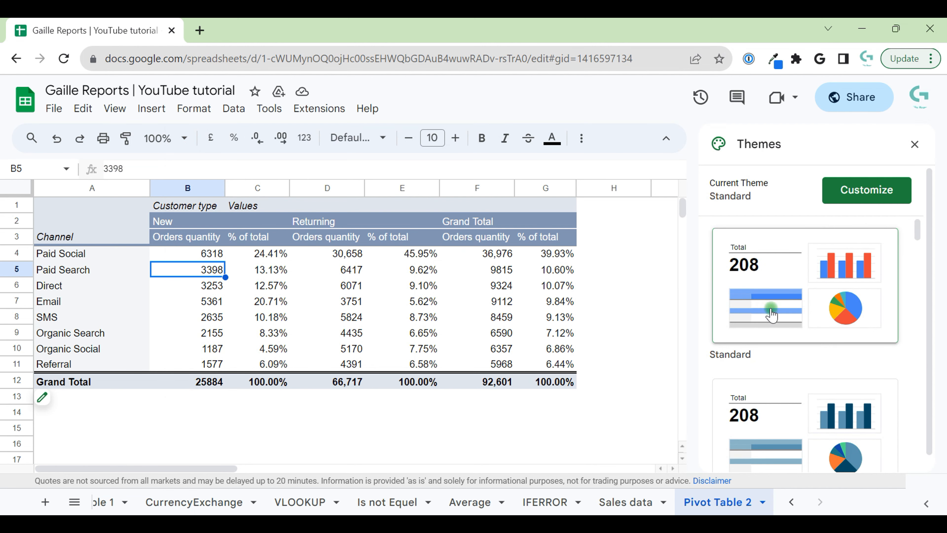
click(827, 448)
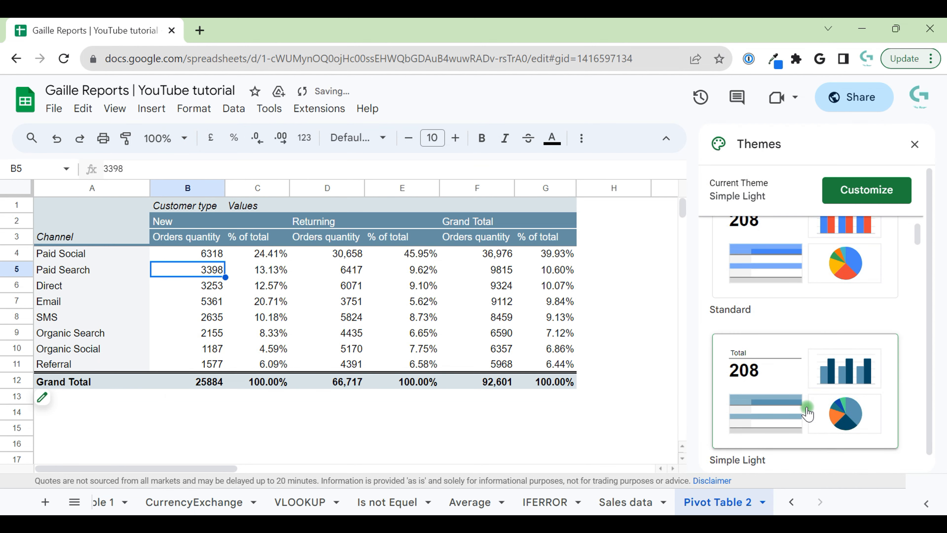
Step: Try the Streamline, Paradigm, Shift and Momentum themes on the spreadsheet
scroll(817, 429, down, 3)
click(806, 413)
scroll(802, 411, down, 5)
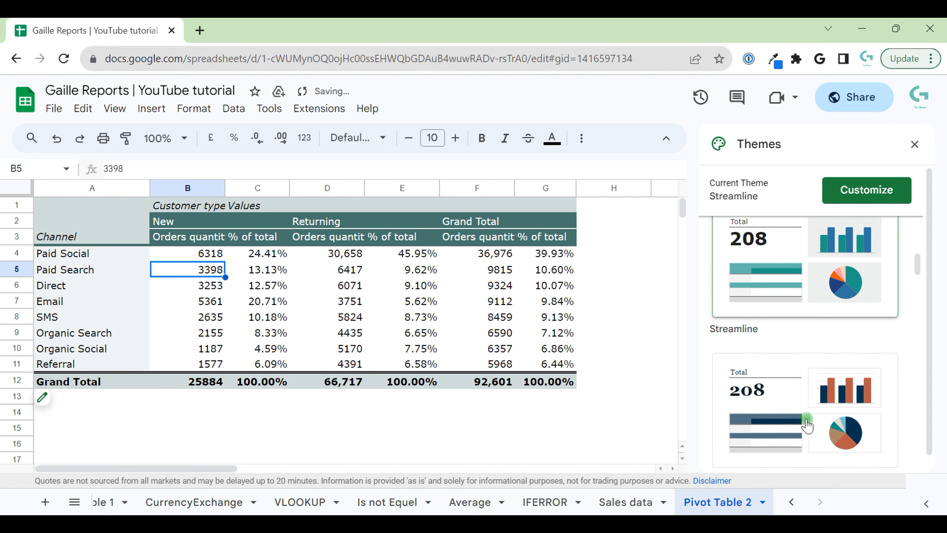
click(793, 396)
scroll(792, 397, down, 3)
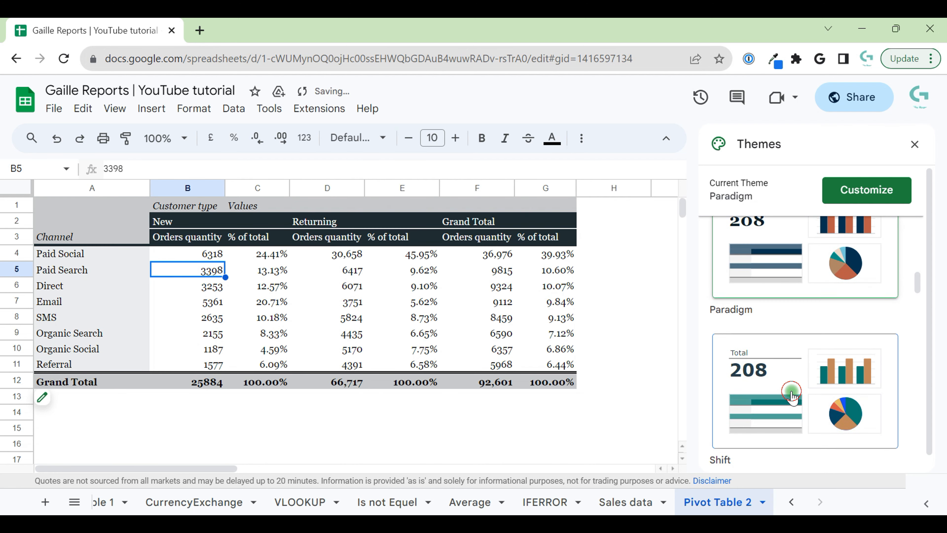
click(793, 397)
scroll(793, 397, down, 4)
click(793, 398)
scroll(792, 397, down, 4)
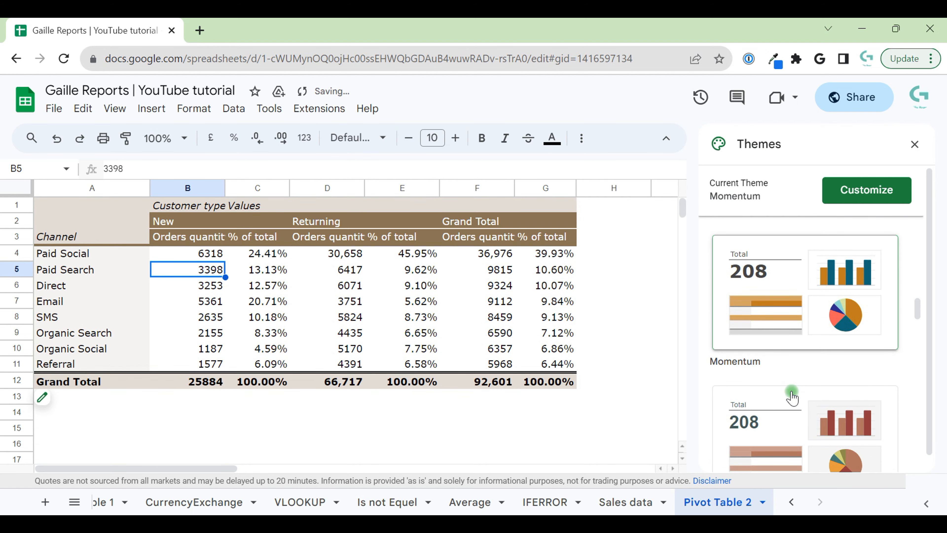
Step: Try further themes on the spreadsheet, including Earthy, Energetic, Ocean, Cozy and Groovy
click(804, 453)
scroll(785, 427, down, 4)
click(785, 425)
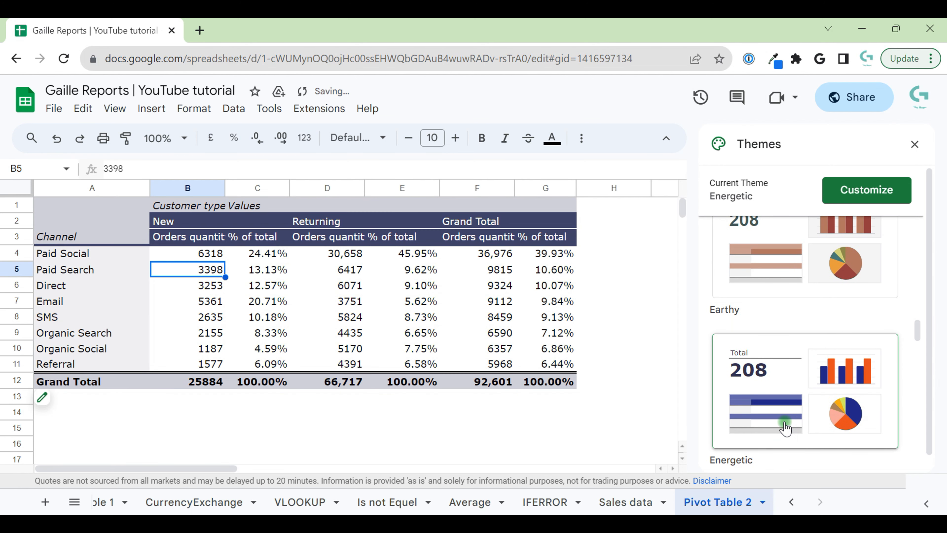
scroll(786, 426, down, 4)
click(772, 369)
scroll(773, 369, down, 4)
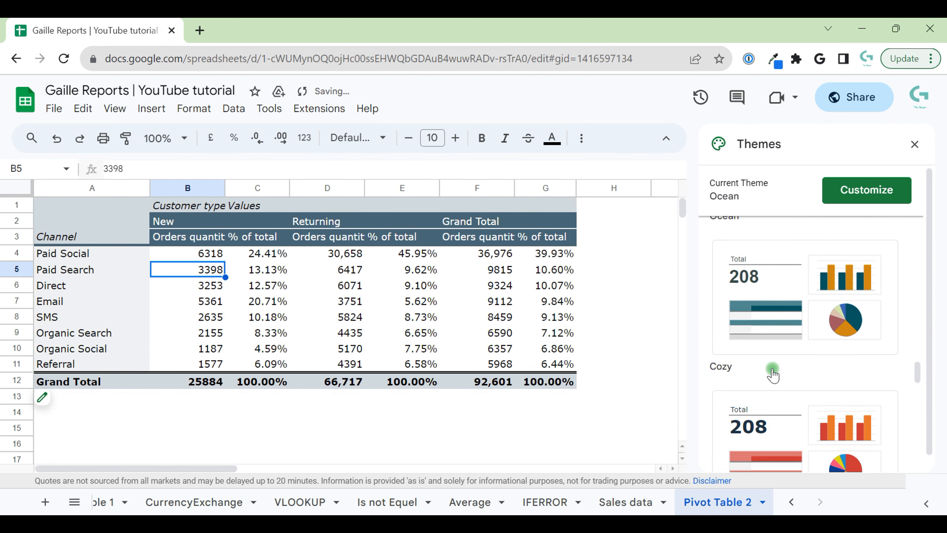
click(783, 324)
scroll(780, 373, down, 4)
click(772, 320)
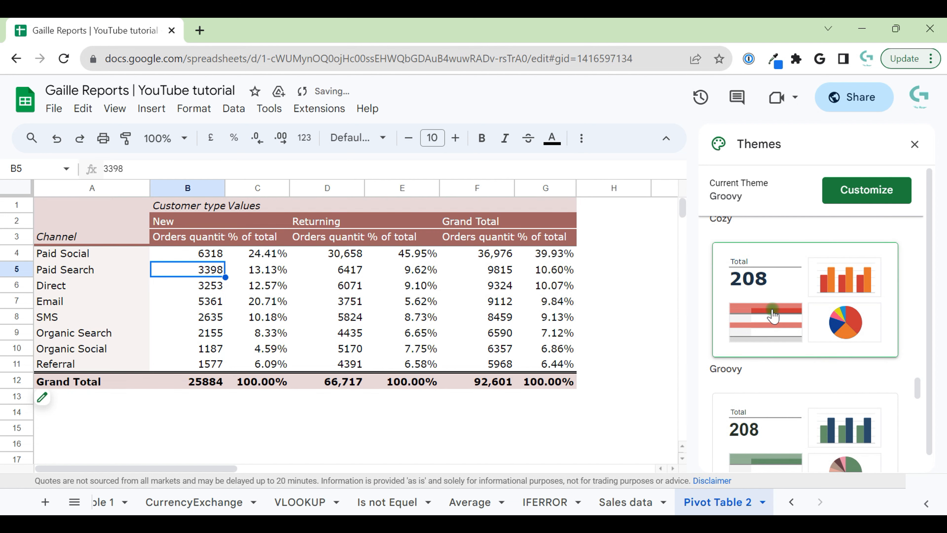
Step: Apply the Cozy theme, view its font and color customization options, and close the theme settings
scroll(804, 255, up, 4)
click(800, 278)
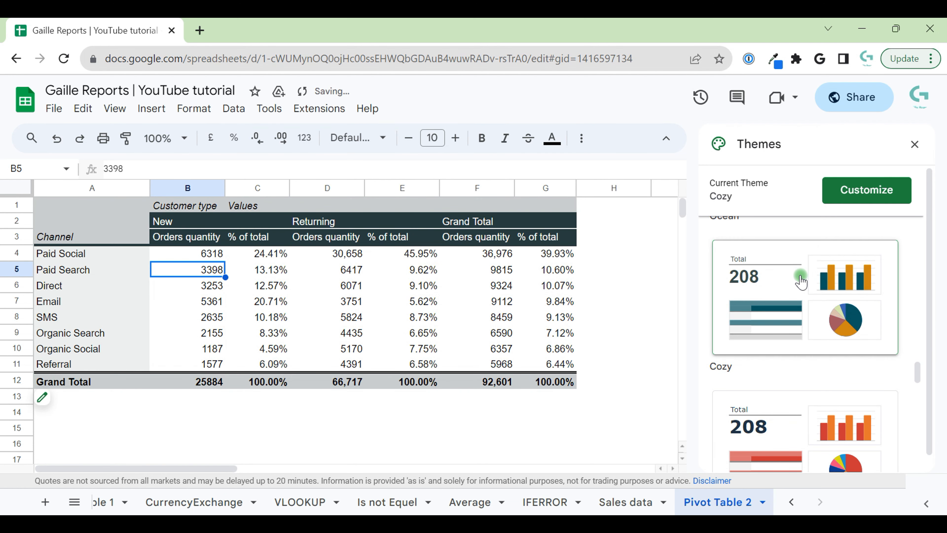
click(855, 192)
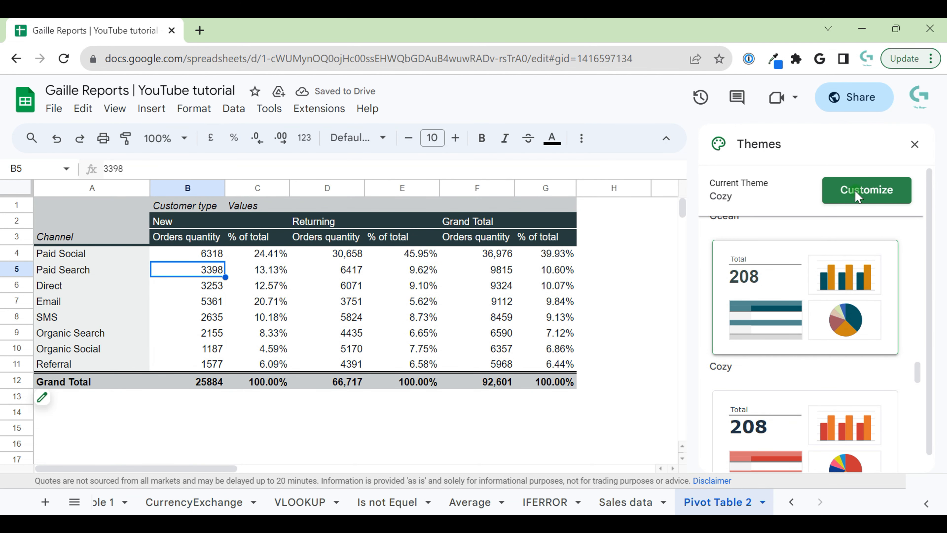
click(856, 194)
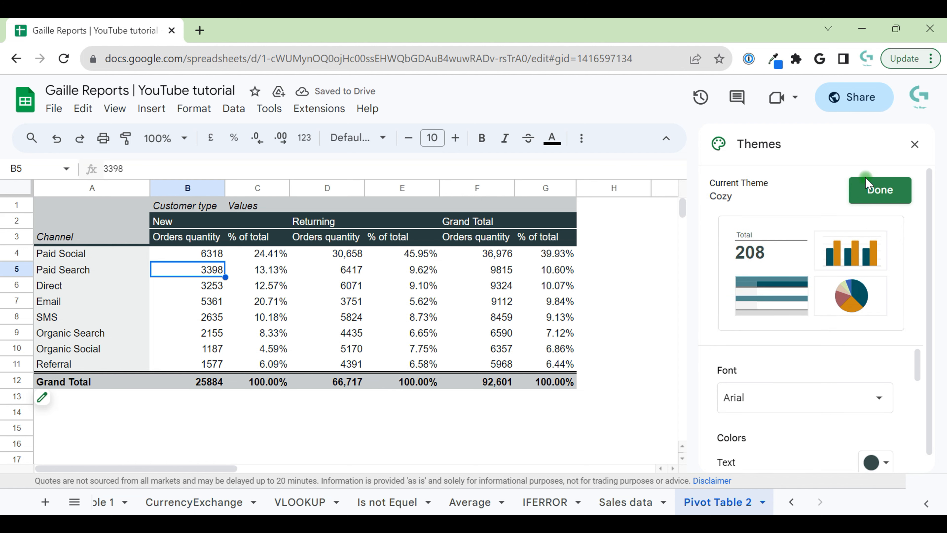
click(915, 144)
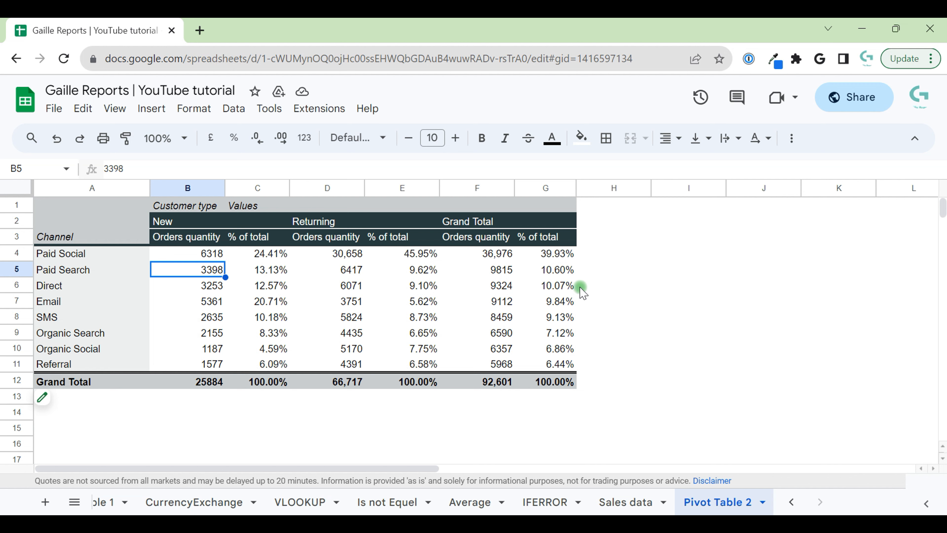
Step: Add a conditional color scale from green through yellow to red to the Grand Total orders quantities in F4:F11
drag(507, 255, 504, 369)
click(240, 112)
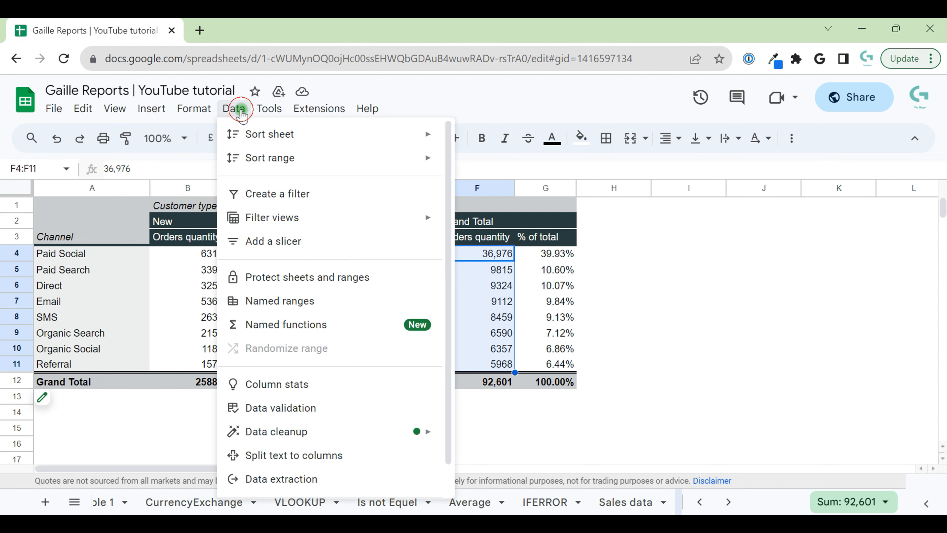
mouse_move(194, 108)
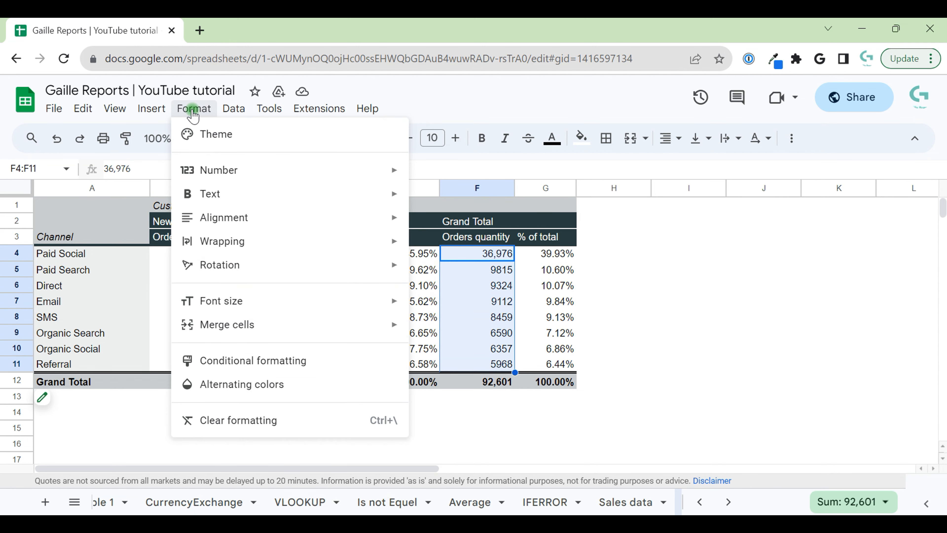
click(253, 360)
click(855, 183)
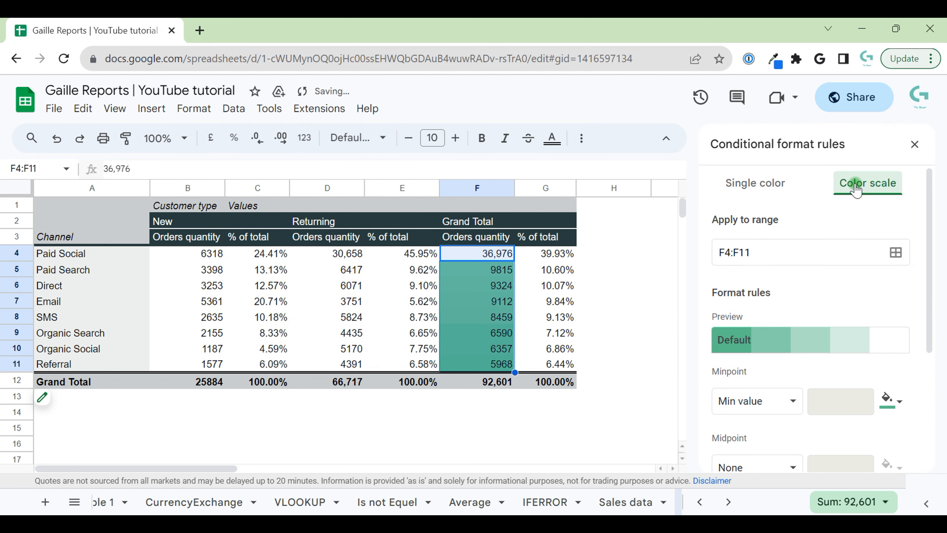
click(802, 339)
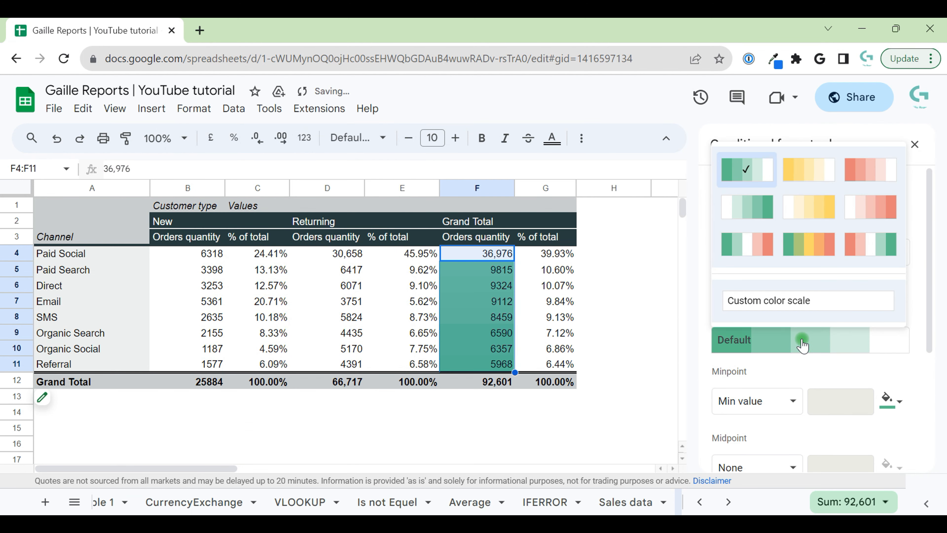
click(801, 246)
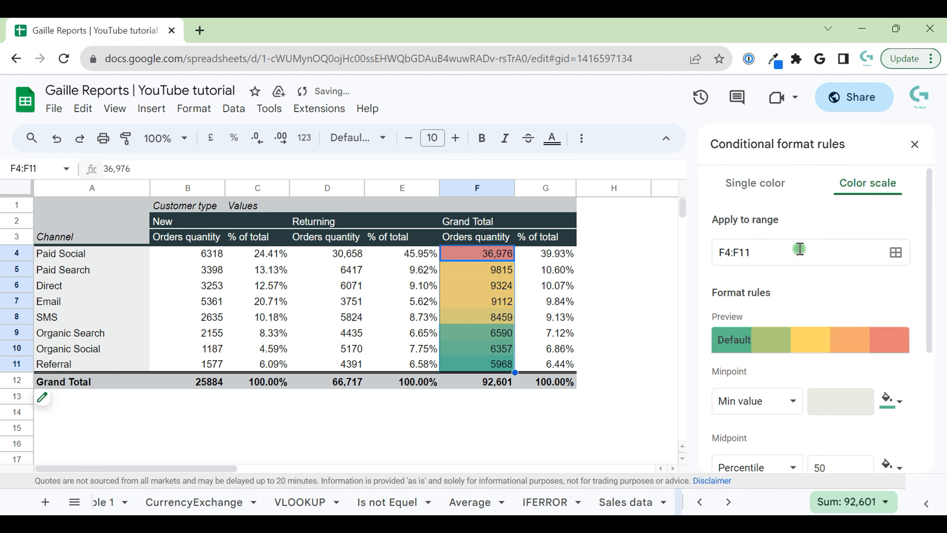
Step: Set the color scale's minpoint to light green and its maxpoint to light red
click(894, 402)
click(740, 374)
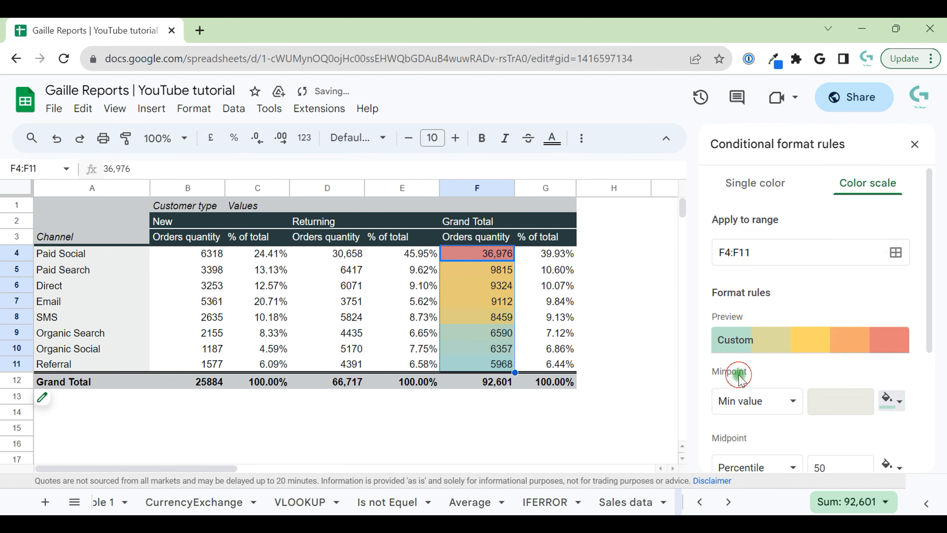
scroll(757, 384, down, 3)
click(891, 433)
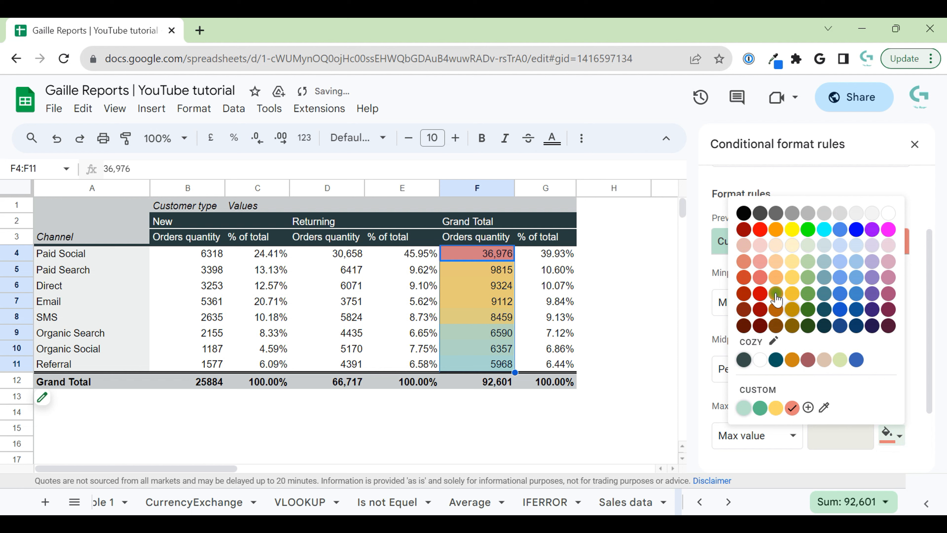
click(759, 246)
Step: Set the color scale's midpoint to light yellow and save the formatting rule
click(892, 369)
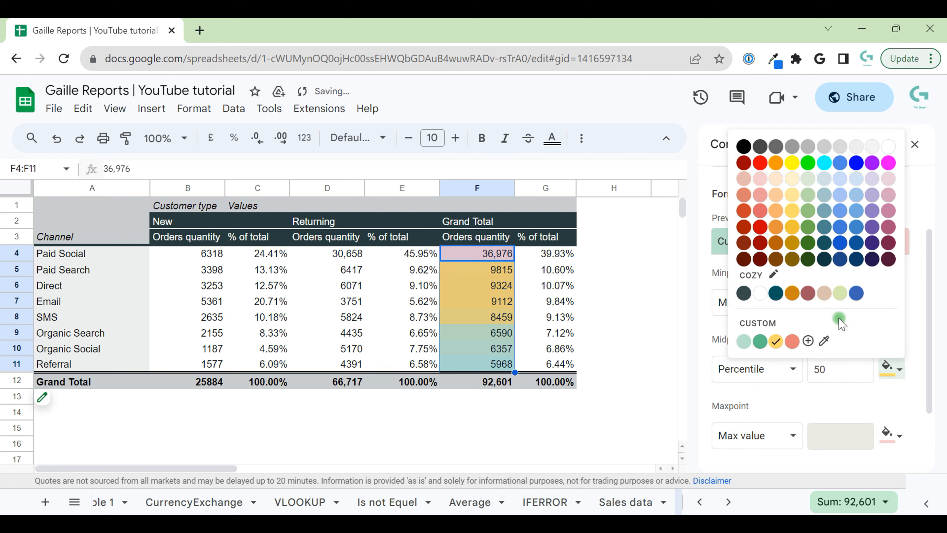
click(793, 178)
scroll(826, 345, down, 2)
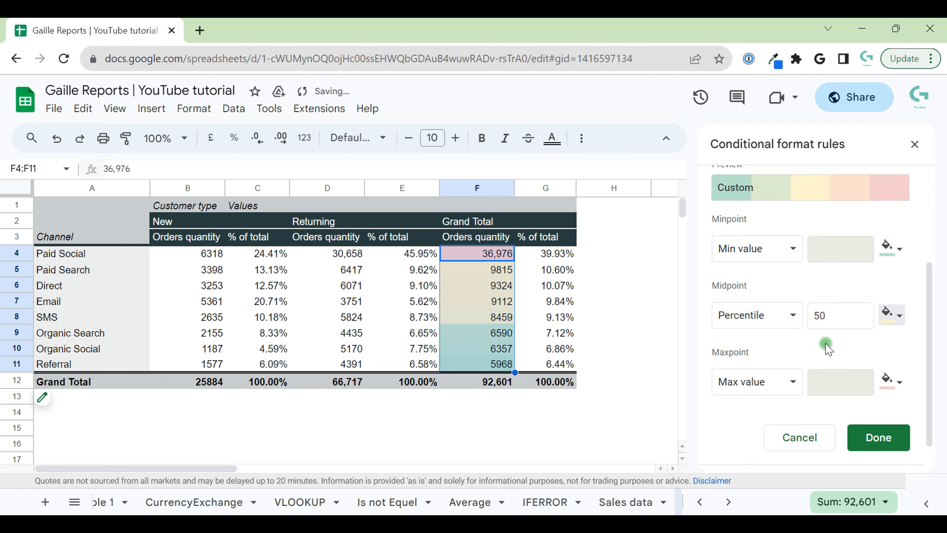
scroll(828, 349, down, 1)
click(877, 401)
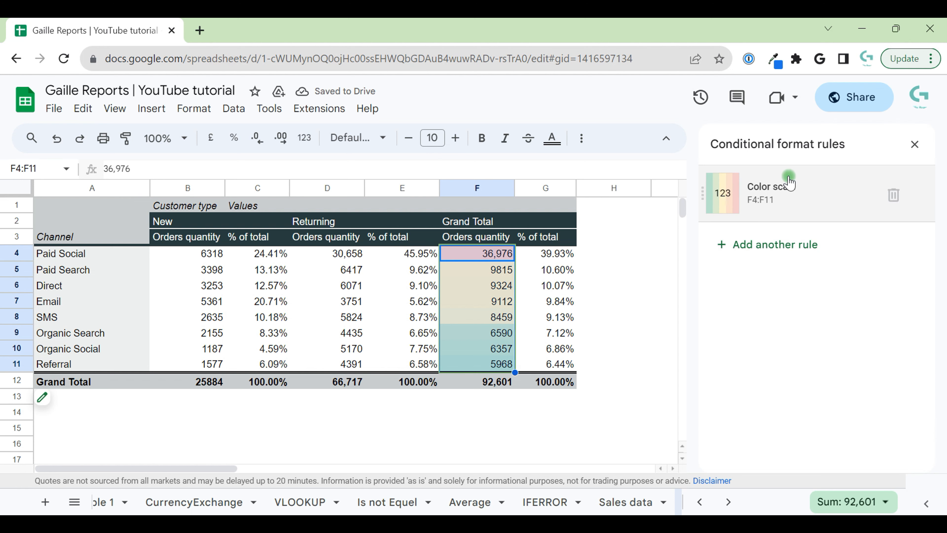
Step: Reverse the F4:F11 color scale by setting its minpoint to light red and maxpoint to light green, and close the rules
click(786, 185)
click(893, 401)
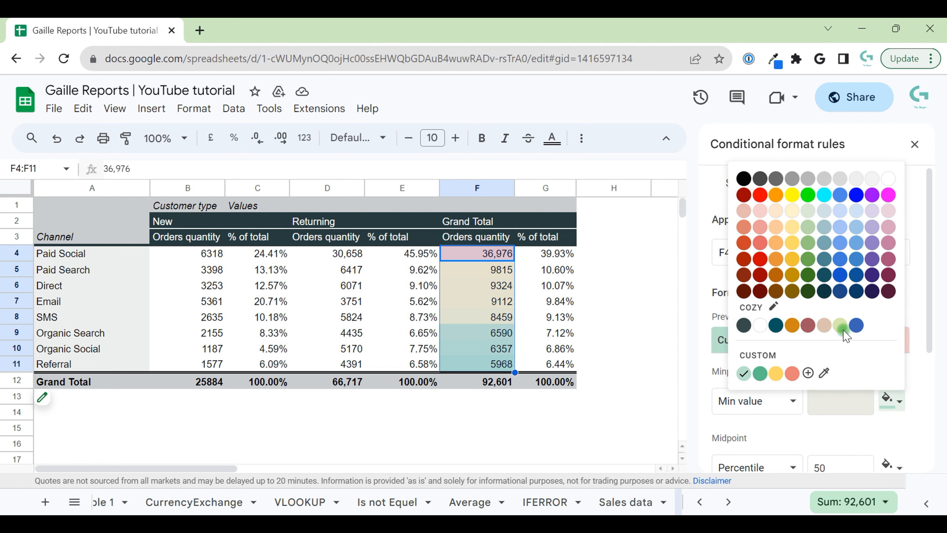
click(760, 211)
scroll(887, 364, down, 3)
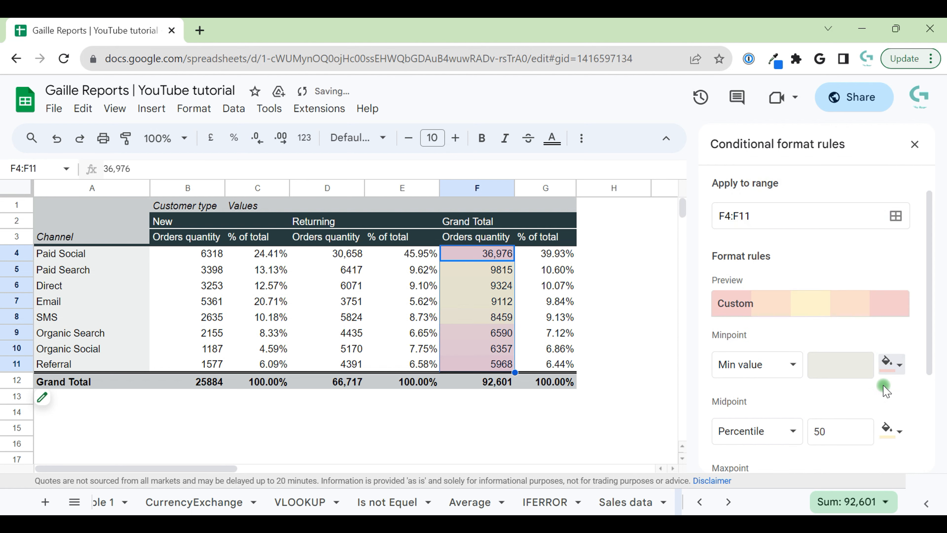
click(893, 436)
click(794, 249)
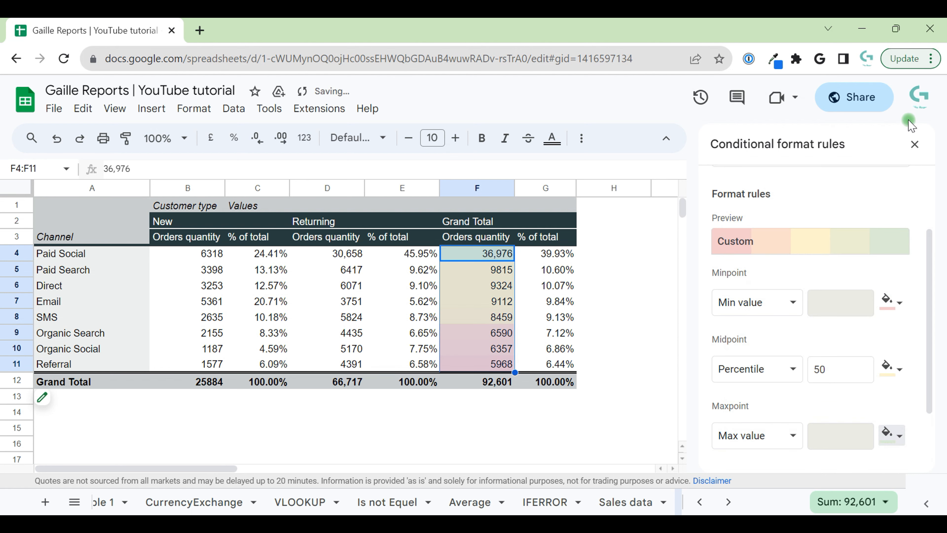
click(914, 149)
click(665, 314)
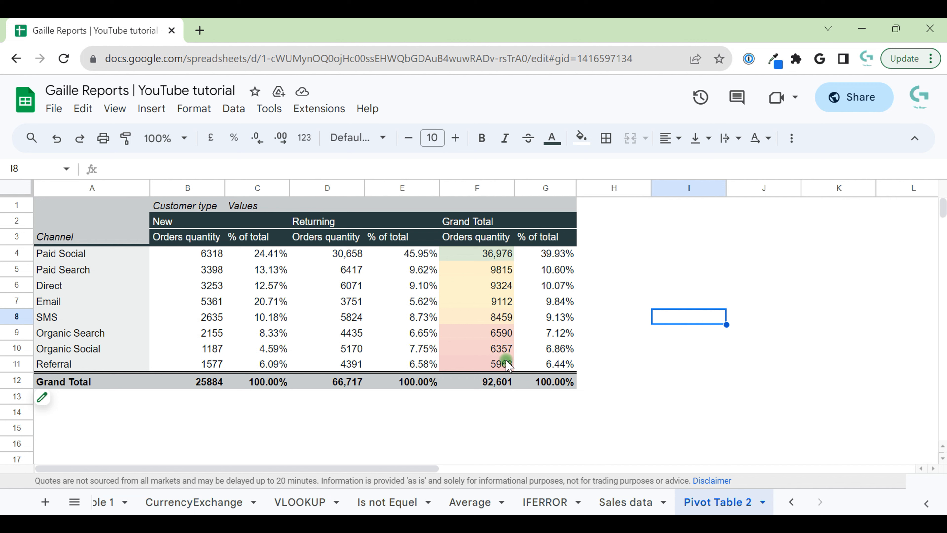
click(511, 365)
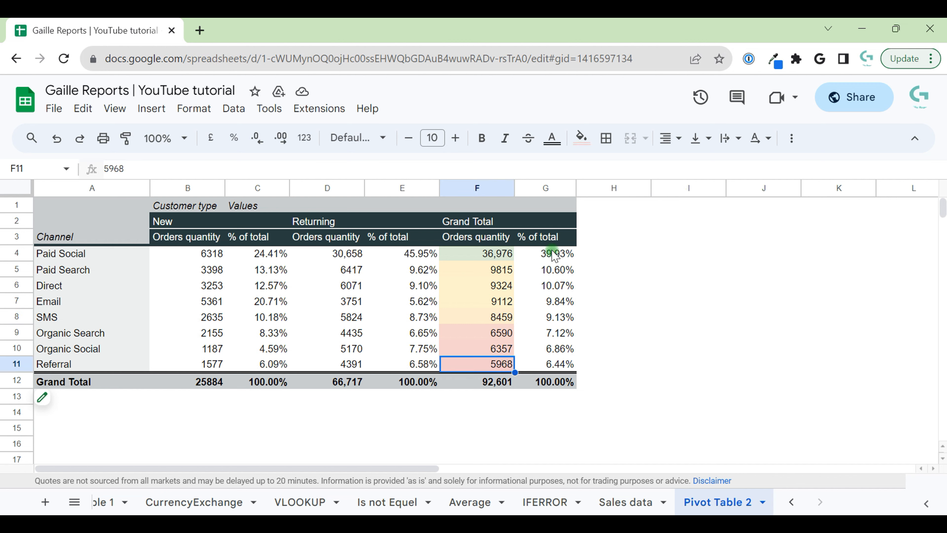